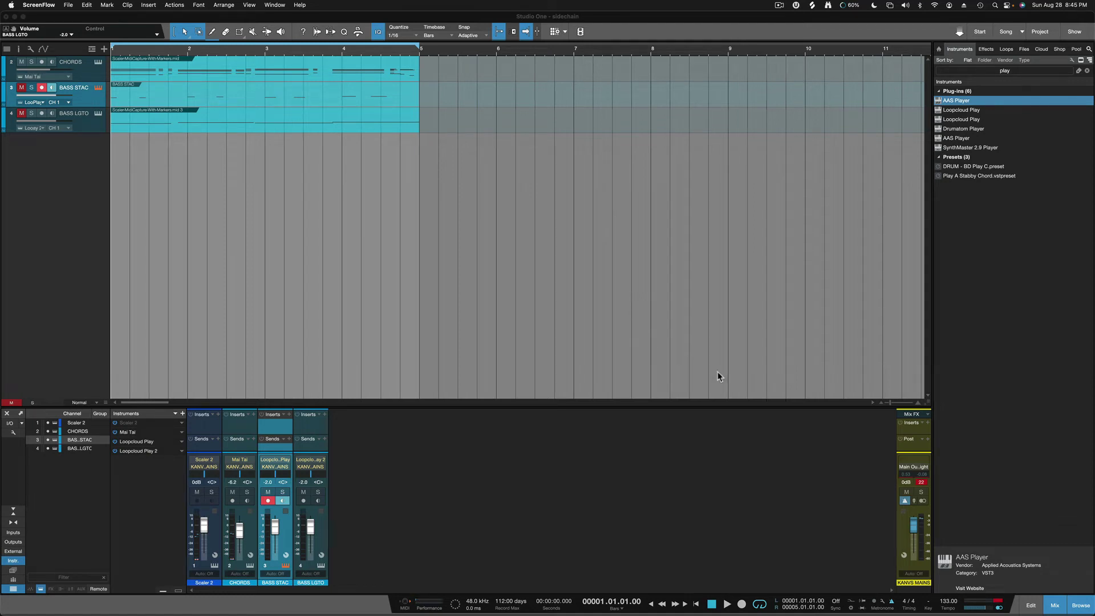
# Step: Bring the 'sidechain' song forward with Loopcloud Play's Boom Syn Bass, play it, and stop at bar 1
pyautogui.click(923, 486)
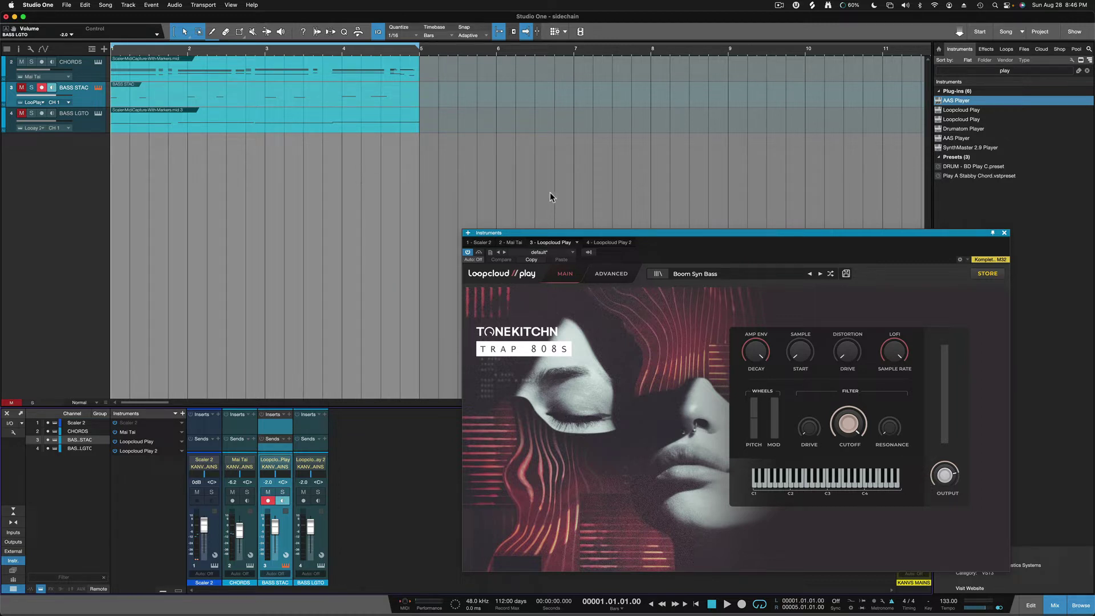
pyautogui.press('space')
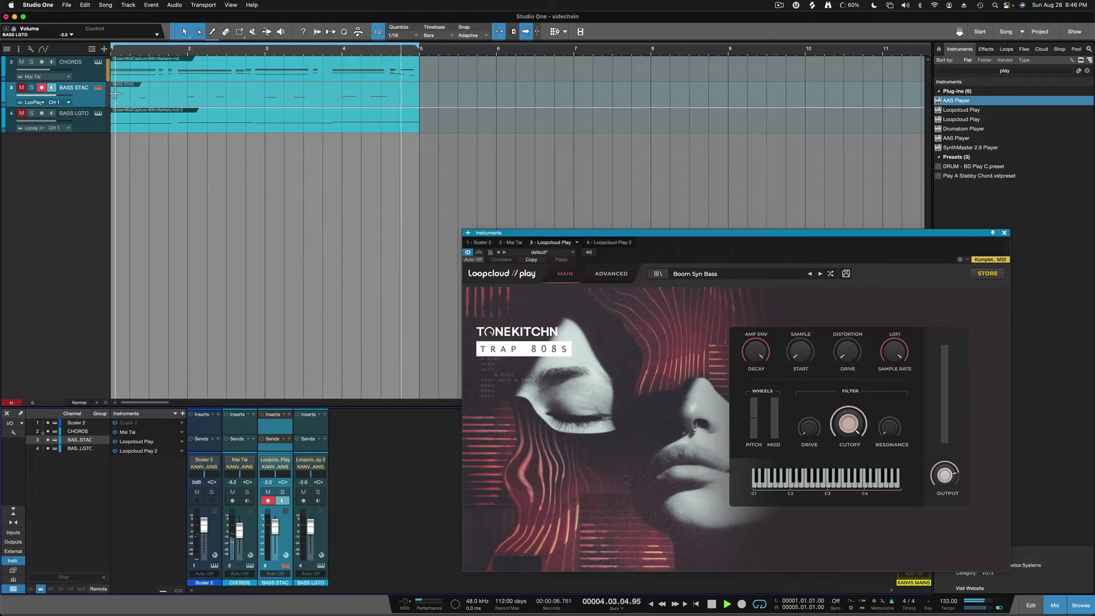
pyautogui.press('space')
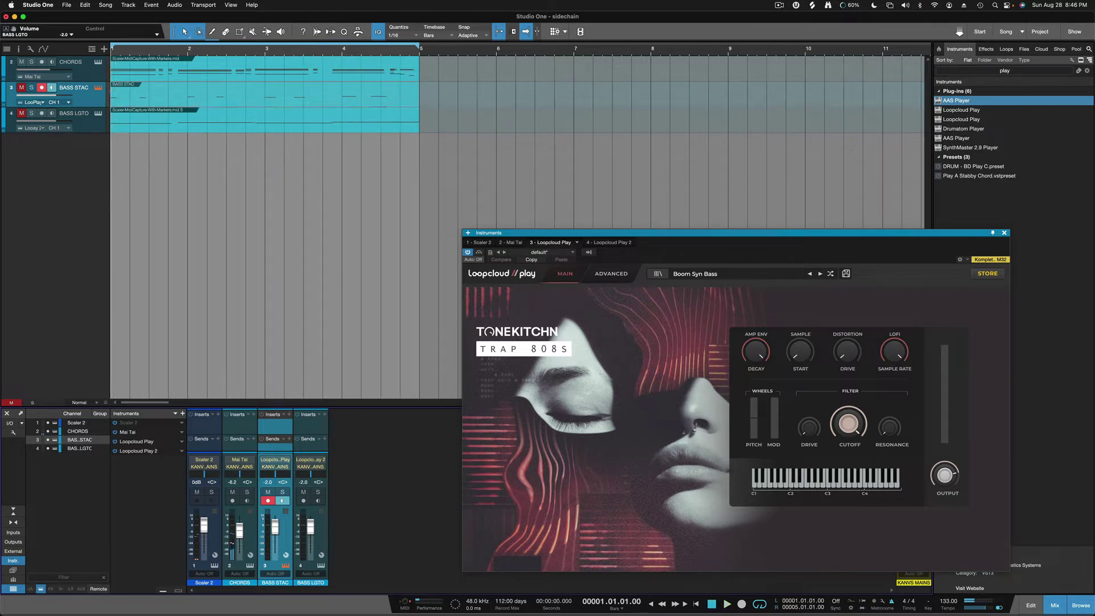
# Step: Search the Browser's loop library for 'kick'
pyautogui.click(1006, 49)
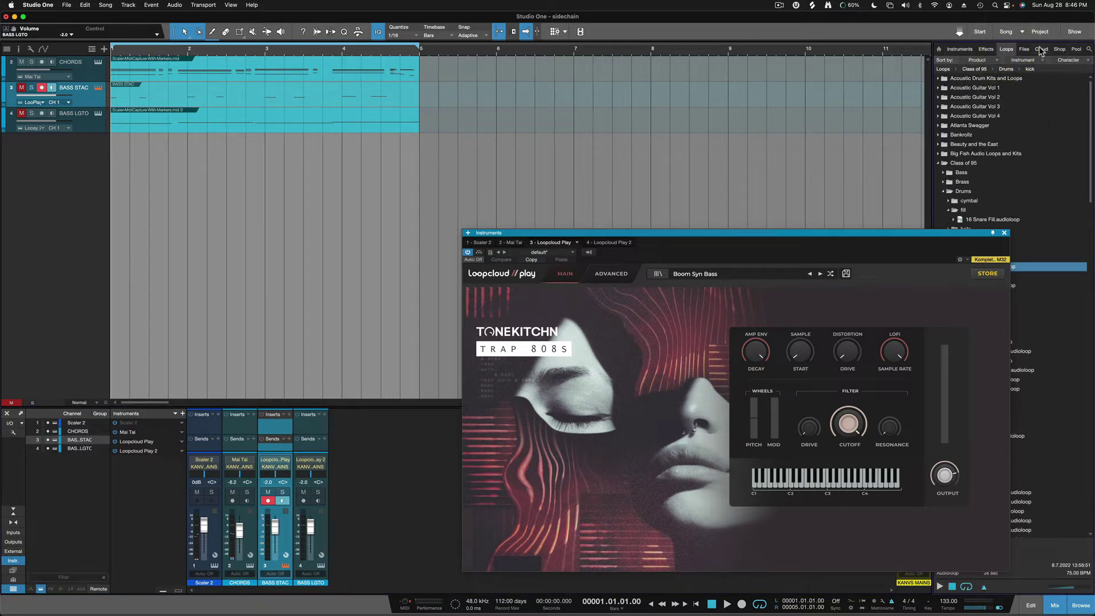
pyautogui.click(1088, 50)
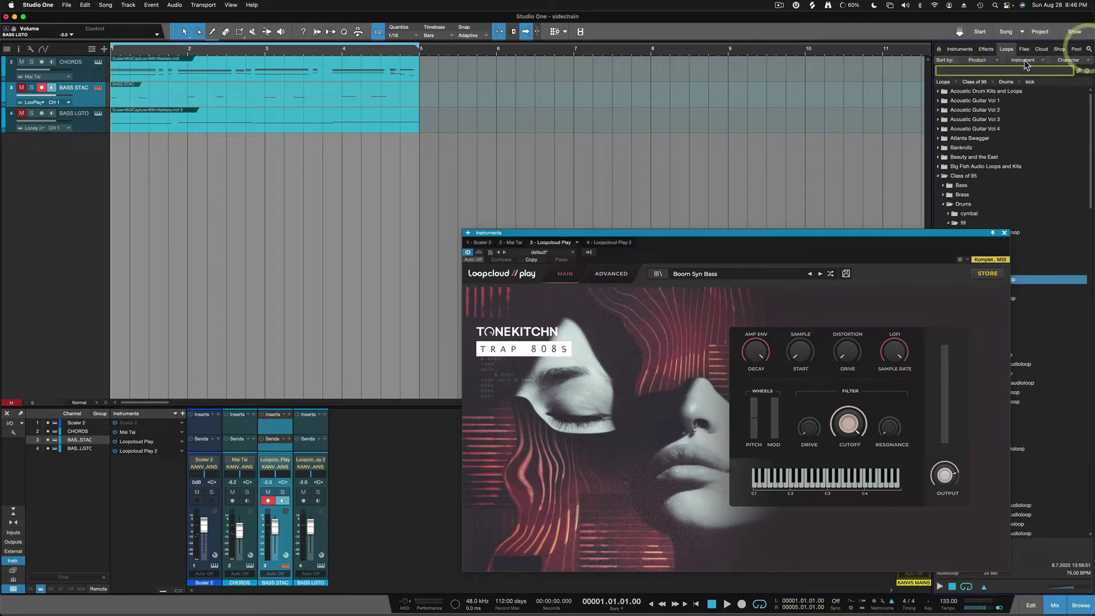
pyautogui.write('ki')
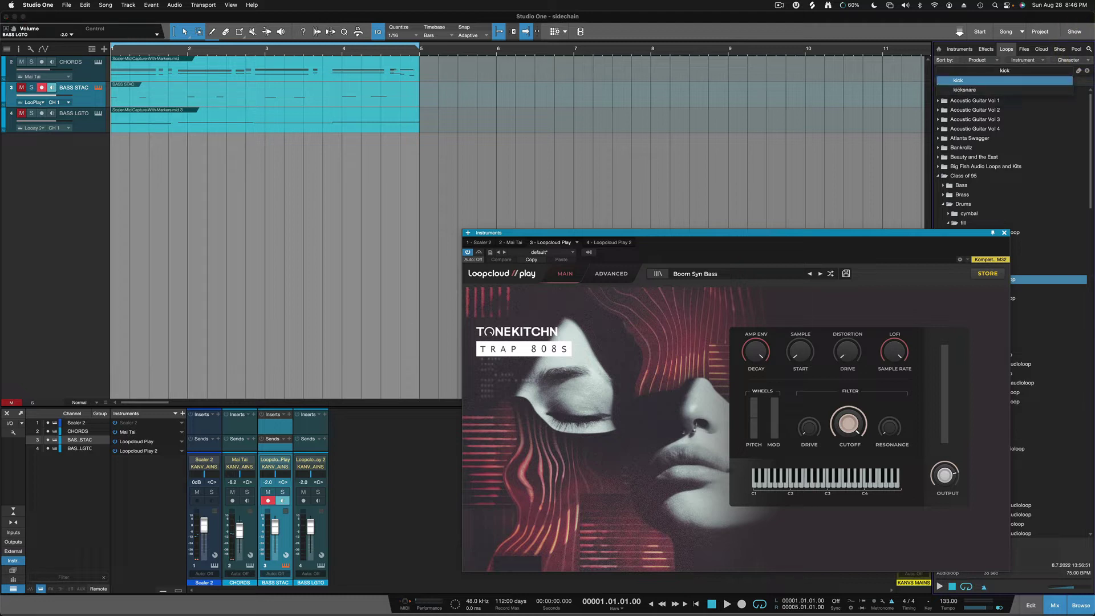
pyautogui.write('ck')
pyautogui.press('Return')
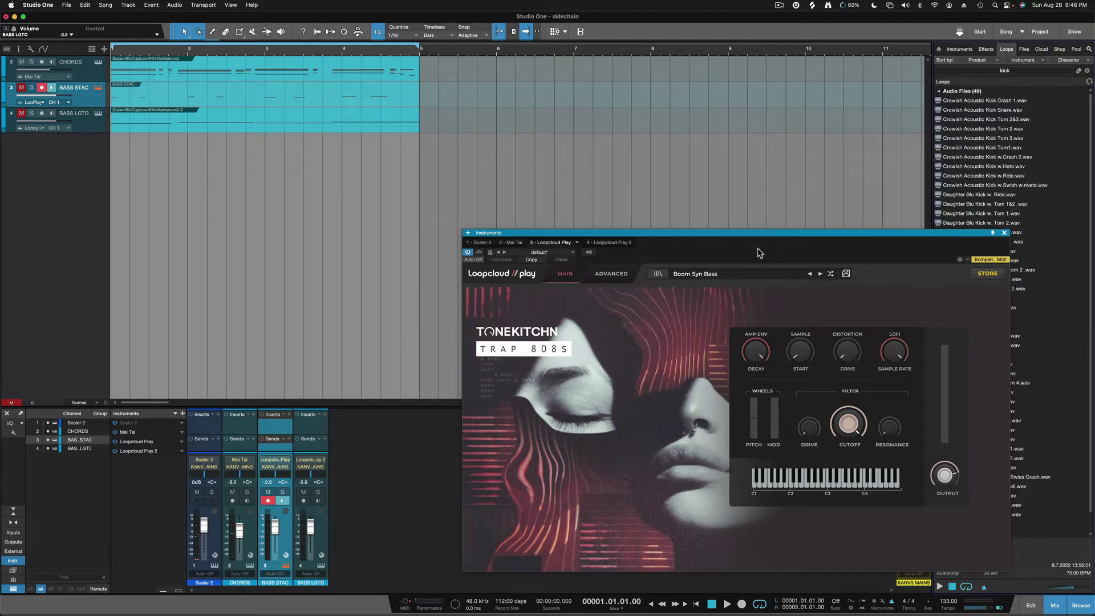
# Step: Preview TB KL Strong Kicks 18 and add it as a new track at the song start
pyautogui.click(758, 248)
pyautogui.moveTo(767, 245); pyautogui.dragTo(565, 231)
pyautogui.click(986, 279)
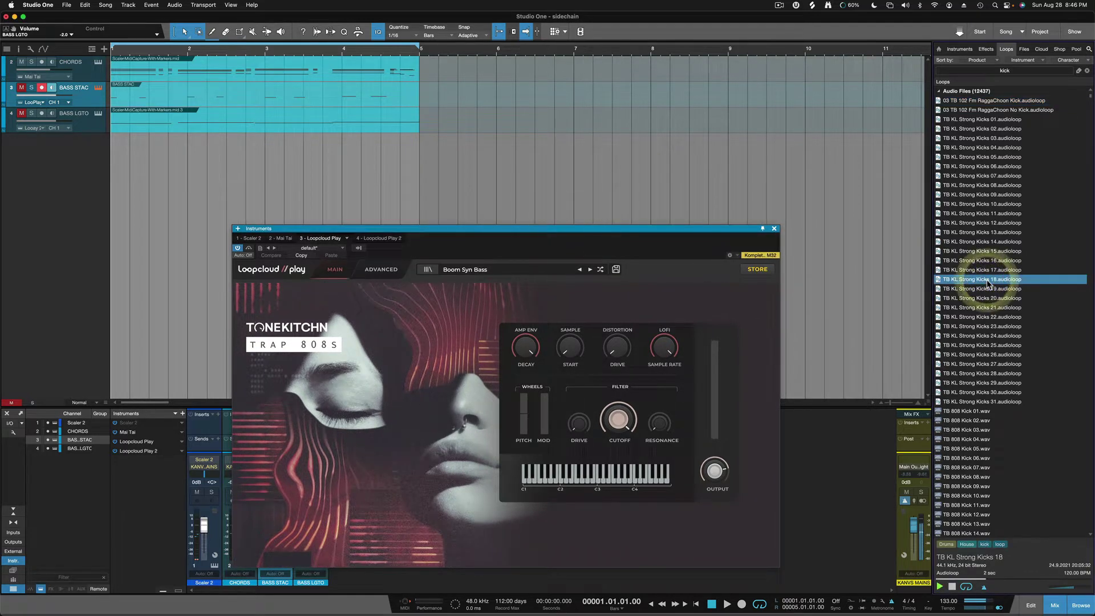
pyautogui.moveTo(988, 284); pyautogui.dragTo(122, 144)
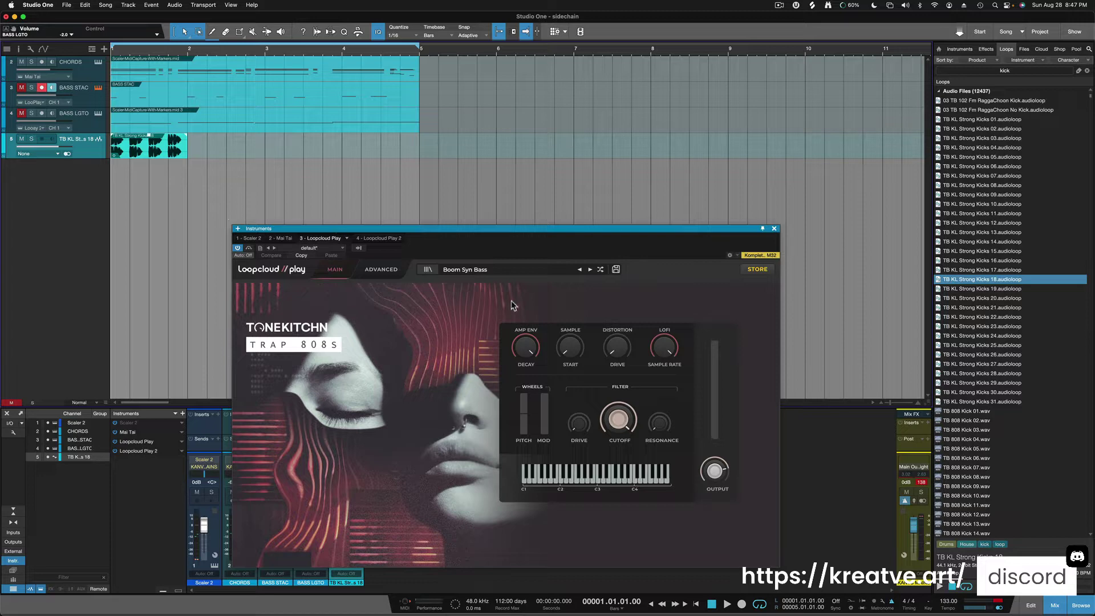
# Step: Clear the Main Out clip indicator and lower the kick track to about -13 dB
pyautogui.moveTo(534, 230); pyautogui.dragTo(702, 113)
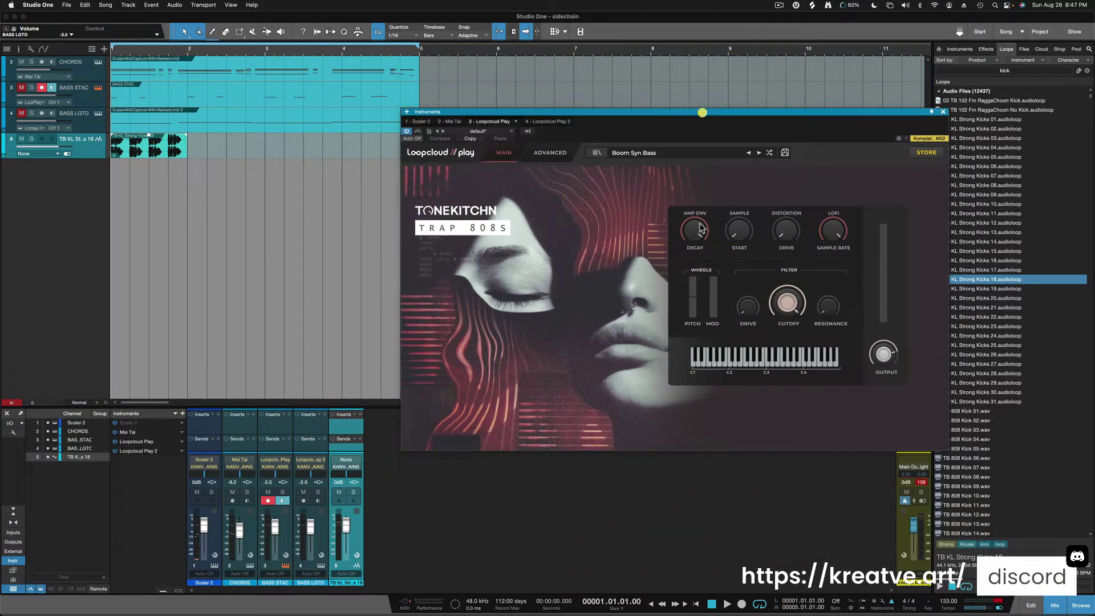
pyautogui.click(922, 483)
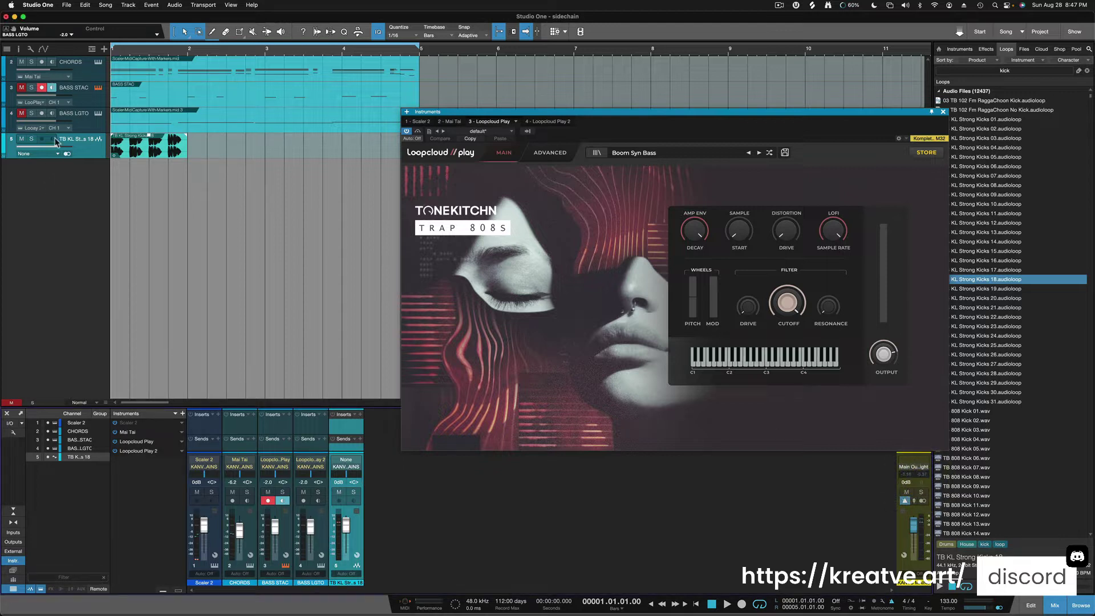
pyautogui.moveTo(57, 147); pyautogui.dragTo(39, 164)
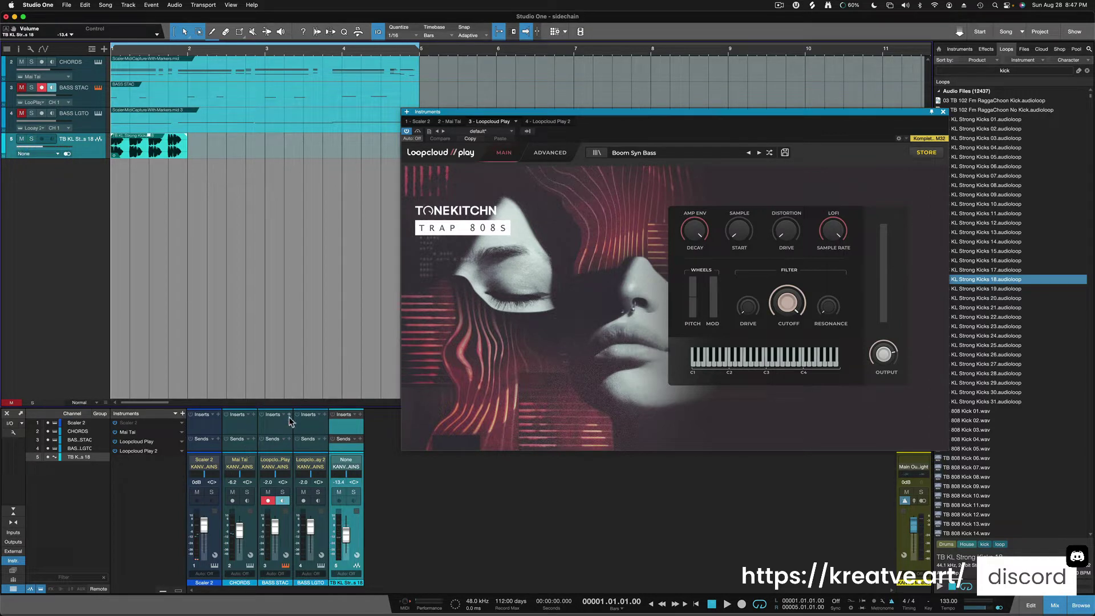
pyautogui.moveTo(298, 406); pyautogui.dragTo(300, 311)
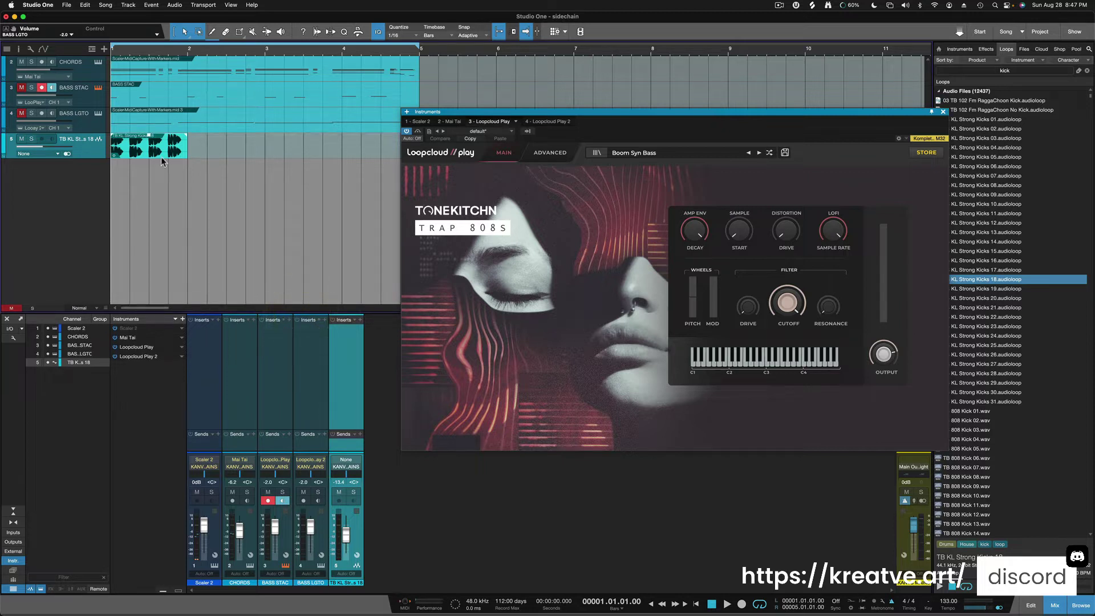
# Step: Duplicate the kick loop through bar 5 and play the song with it
pyautogui.press('d')
pyautogui.press('d')
pyautogui.press('d')
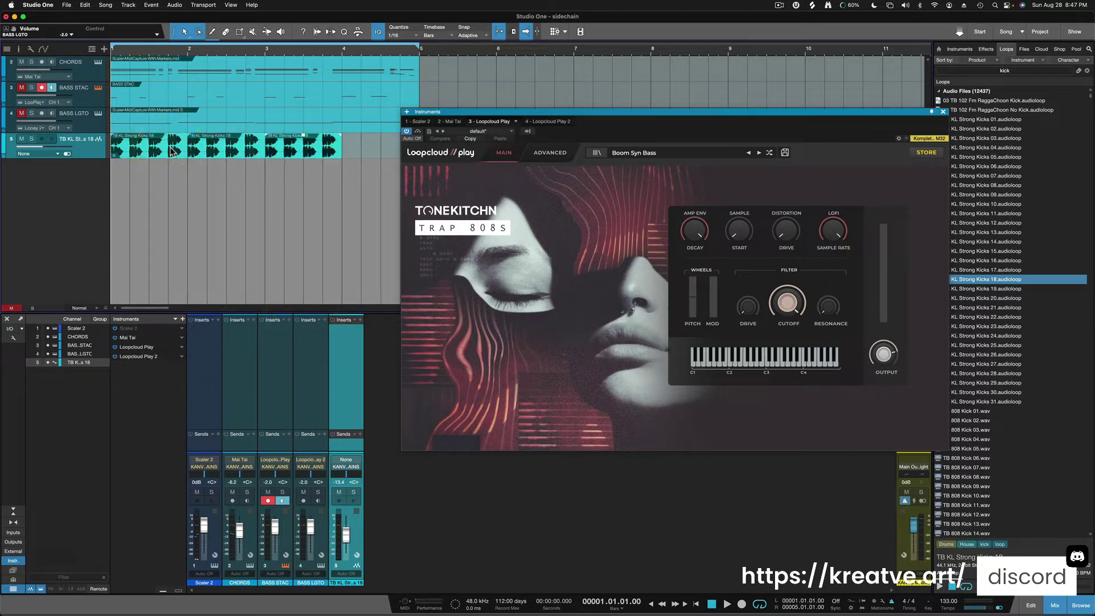
pyautogui.moveTo(562, 112); pyautogui.dragTo(663, 87)
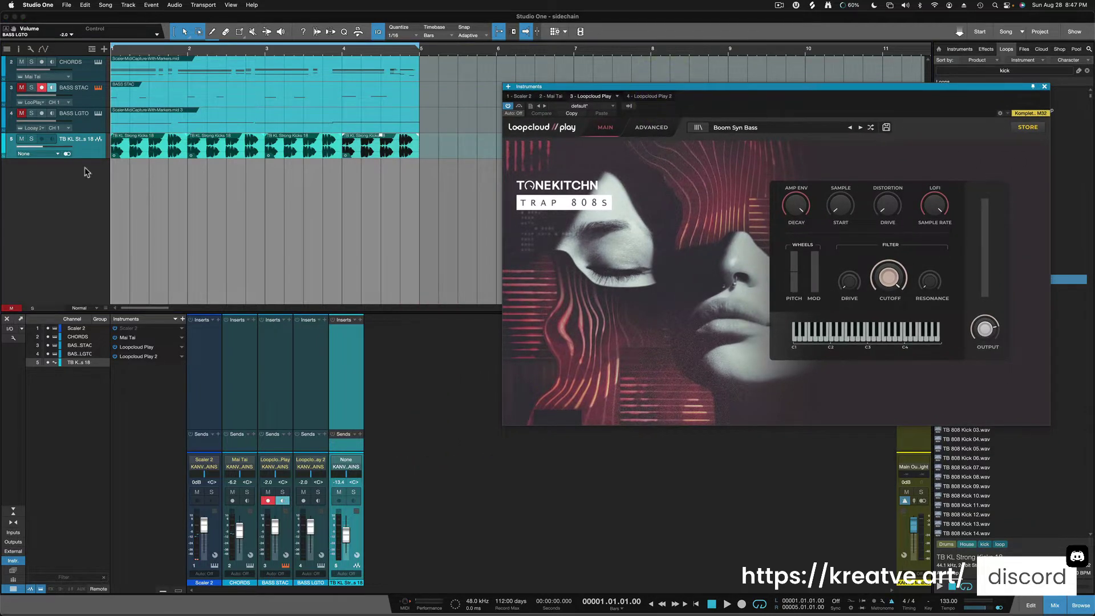
pyautogui.press('space')
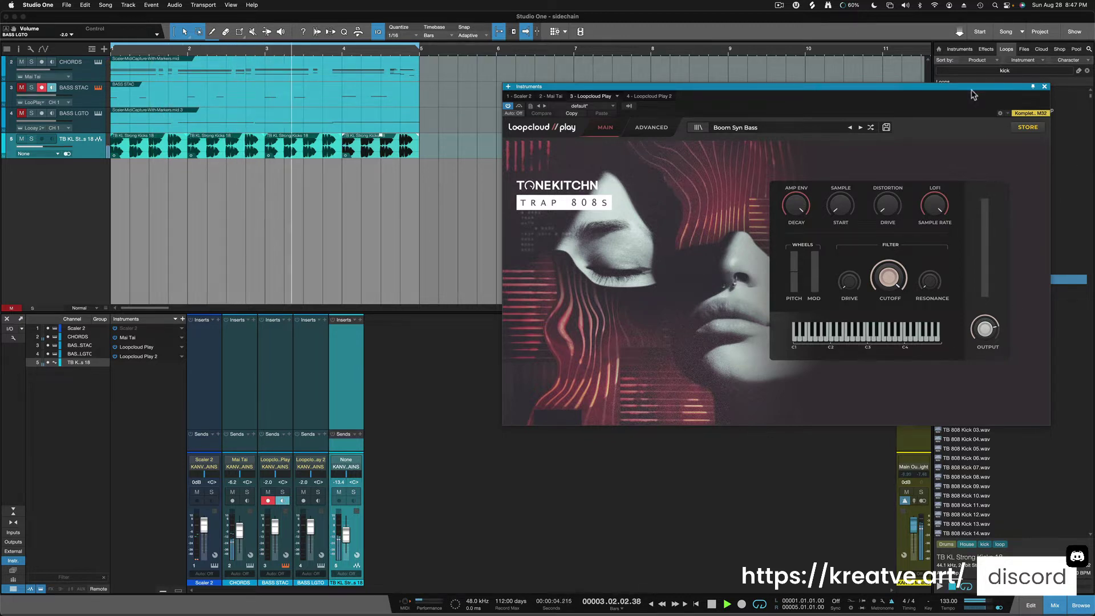
pyautogui.moveTo(972, 90); pyautogui.dragTo(919, 96)
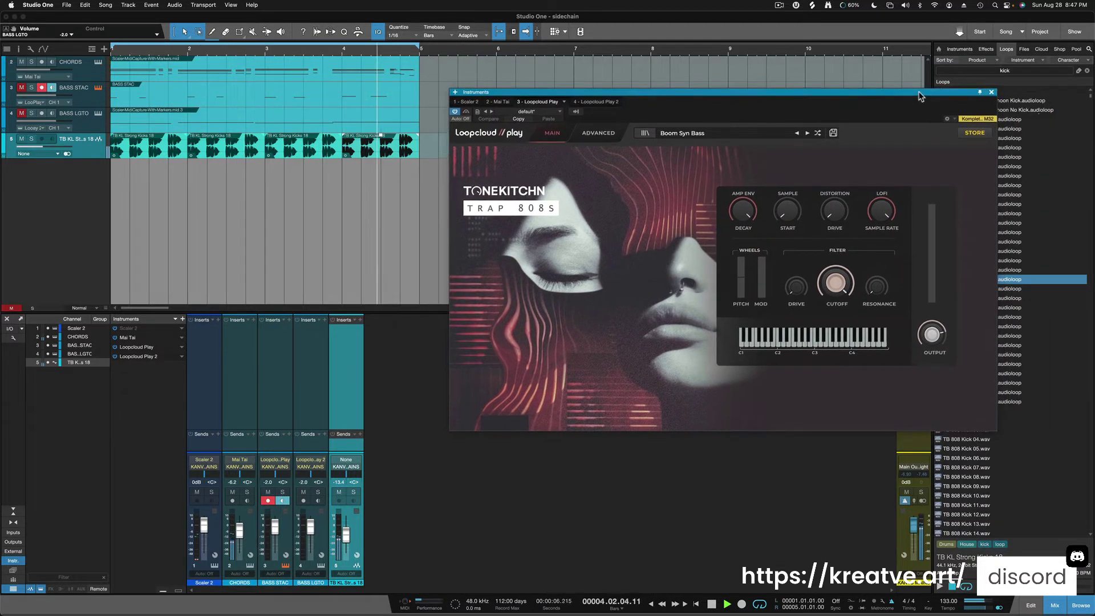
pyautogui.click(919, 93)
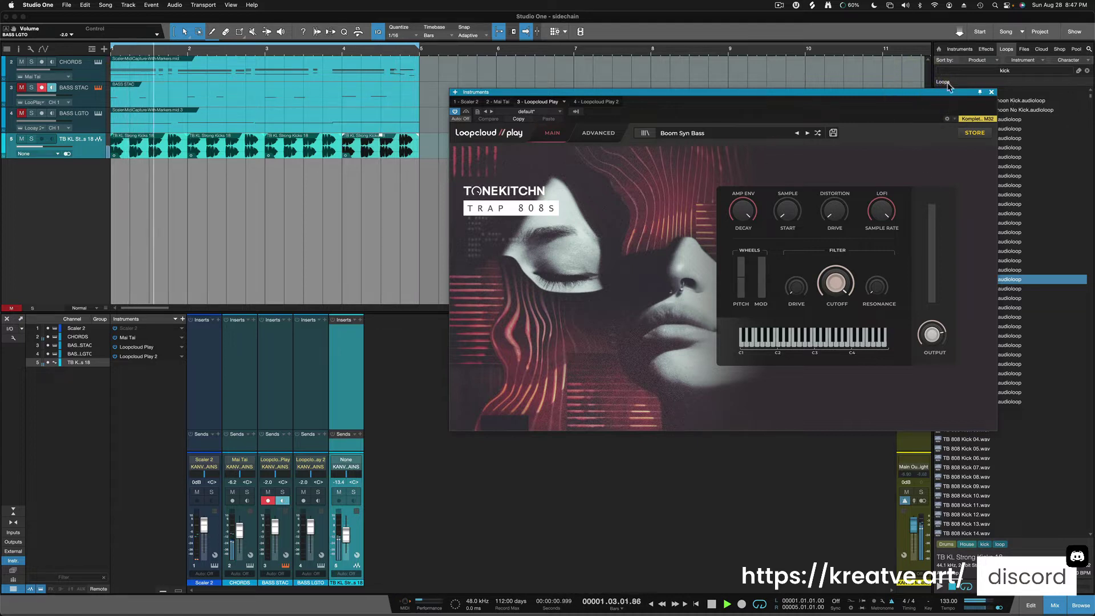
pyautogui.moveTo(947, 92); pyautogui.dragTo(949, 88)
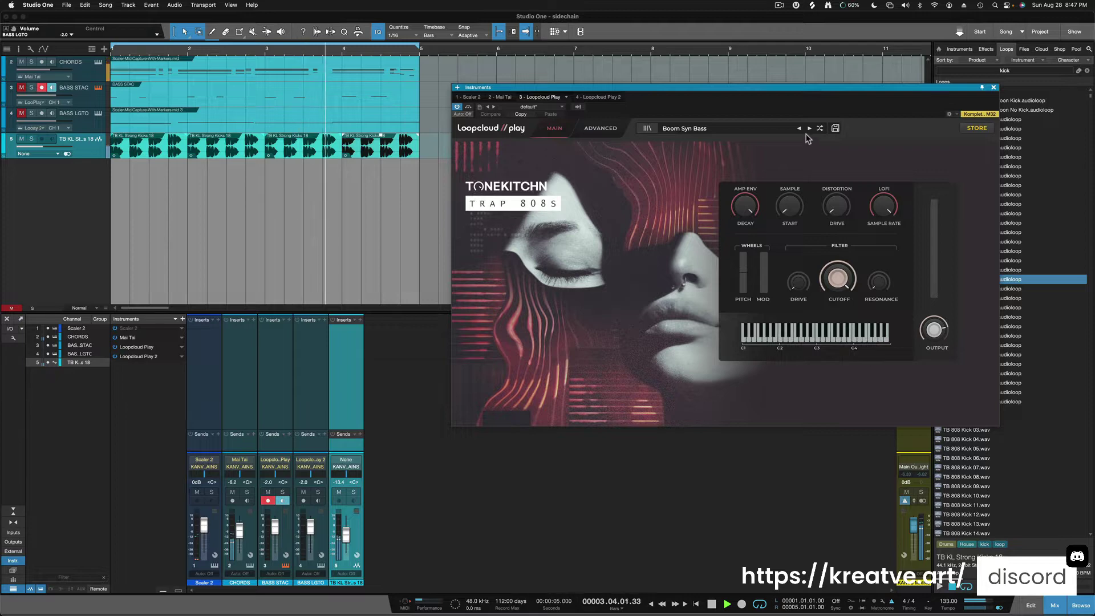
# Step: Close the instrument window, stop playback, and rename track 5 to KICK
pyautogui.click(994, 88)
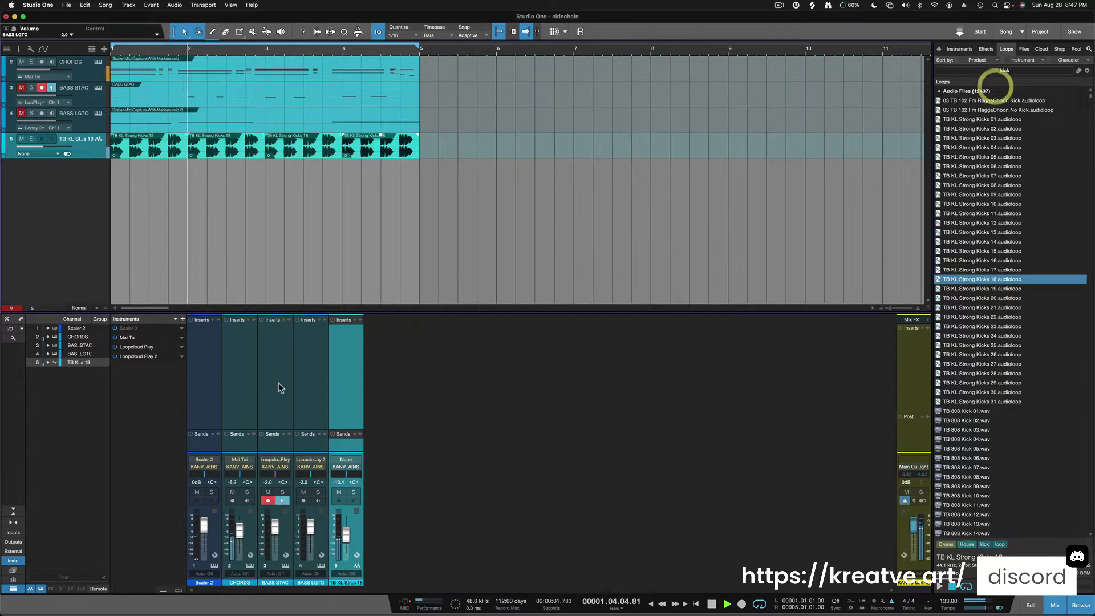
pyautogui.press('space')
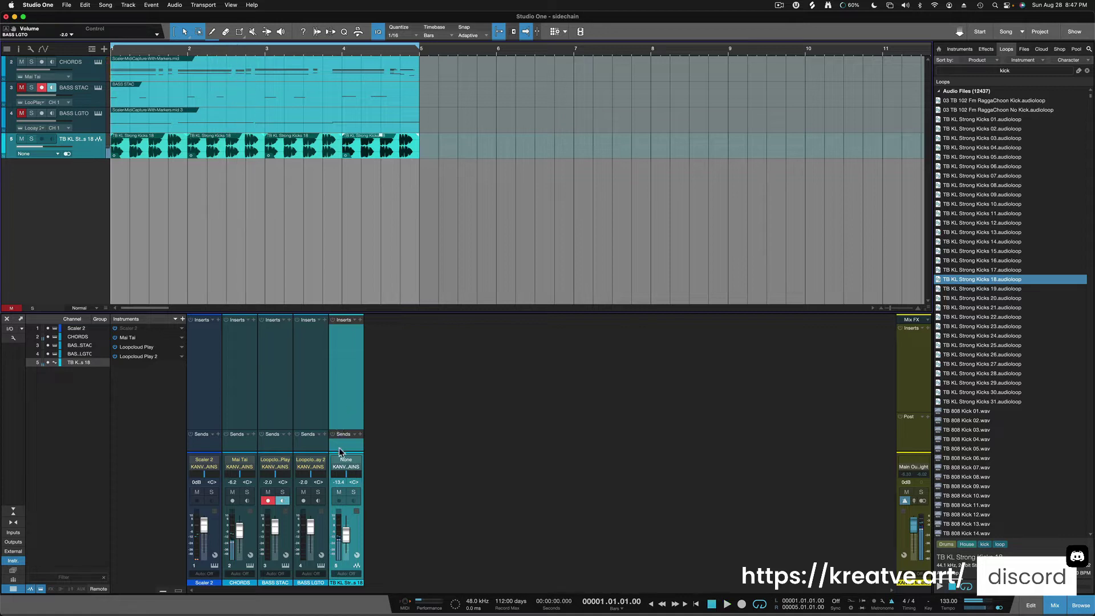
pyautogui.doubleClick(73, 138)
pyautogui.write('KICK')
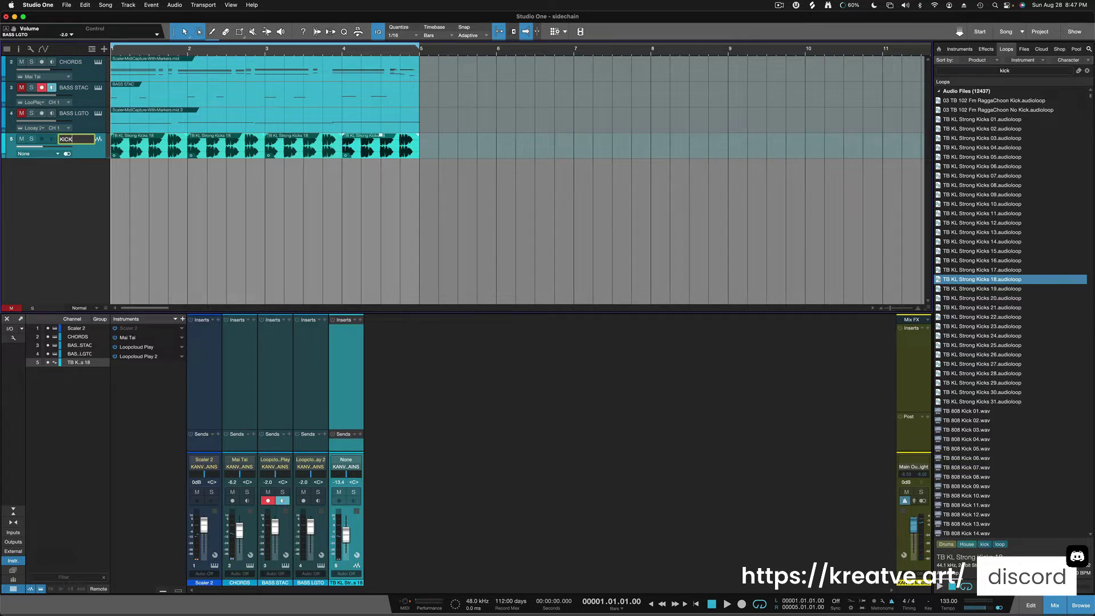
pyautogui.press('Return')
pyautogui.doubleClick(69, 139)
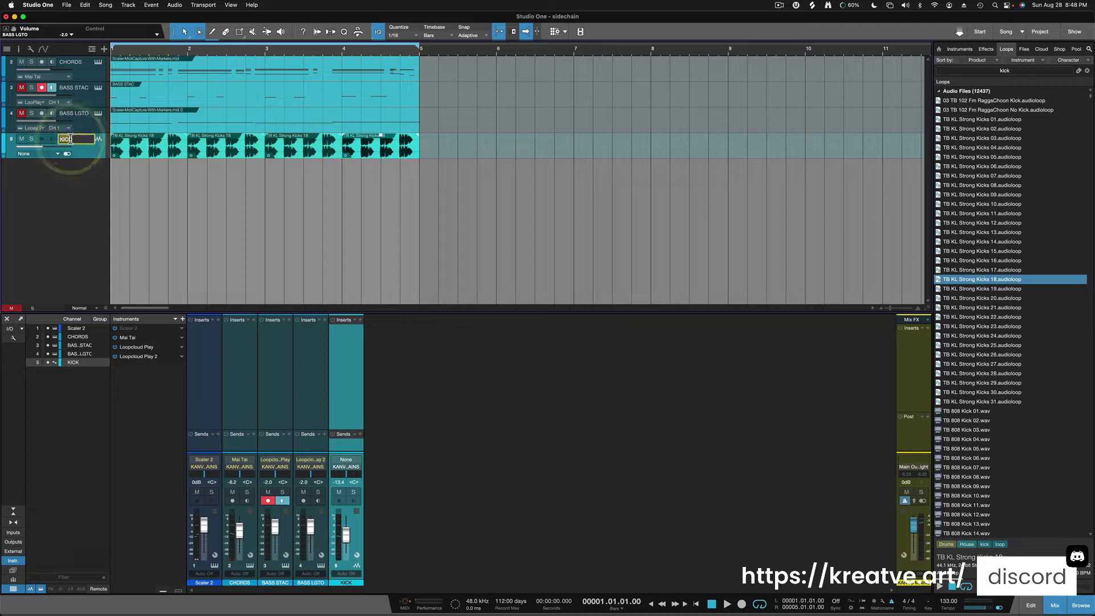
pyautogui.press('Return')
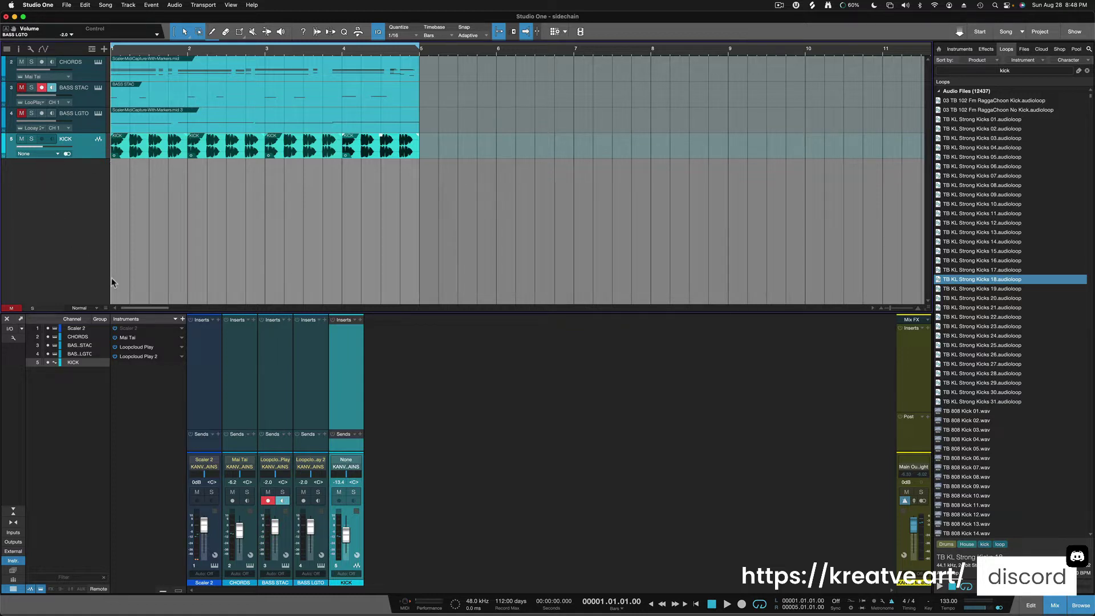
# Step: Insert a Compressor from a 'comp' effects search on KICK, then open BASS STAC's instrument
pyautogui.click(1028, 69)
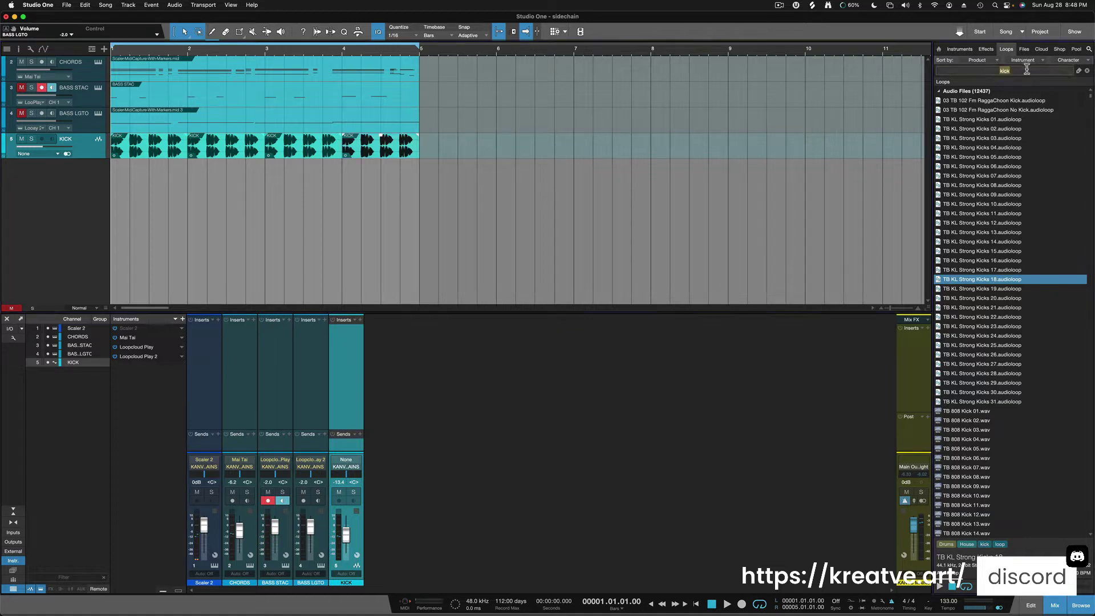
pyautogui.click(988, 49)
pyautogui.write('comp')
pyautogui.moveTo(946, 124); pyautogui.dragTo(355, 348)
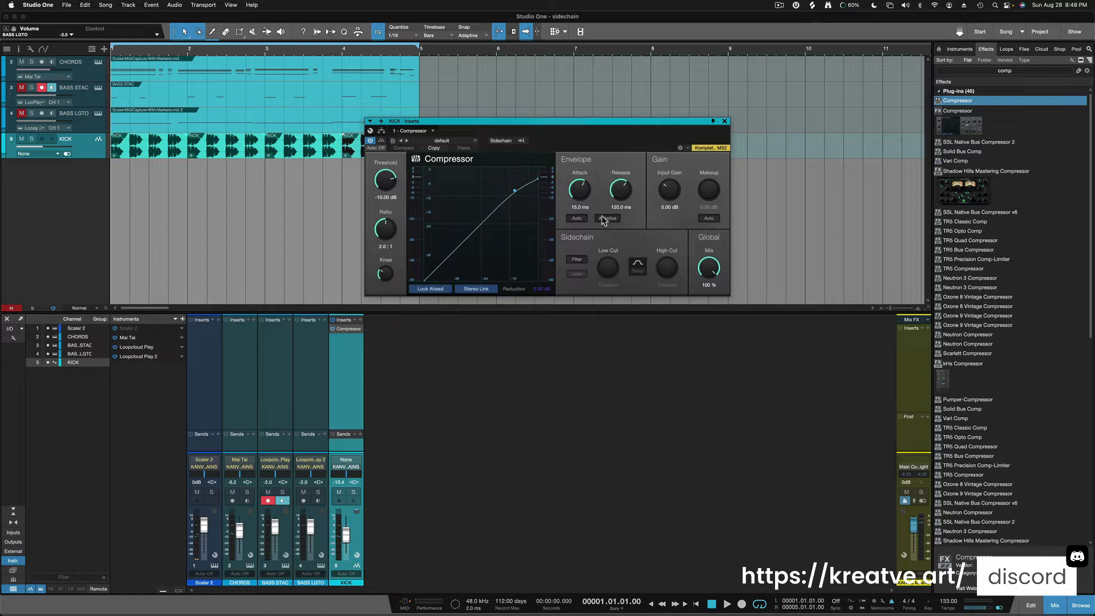
pyautogui.moveTo(522, 121); pyautogui.dragTo(628, 113)
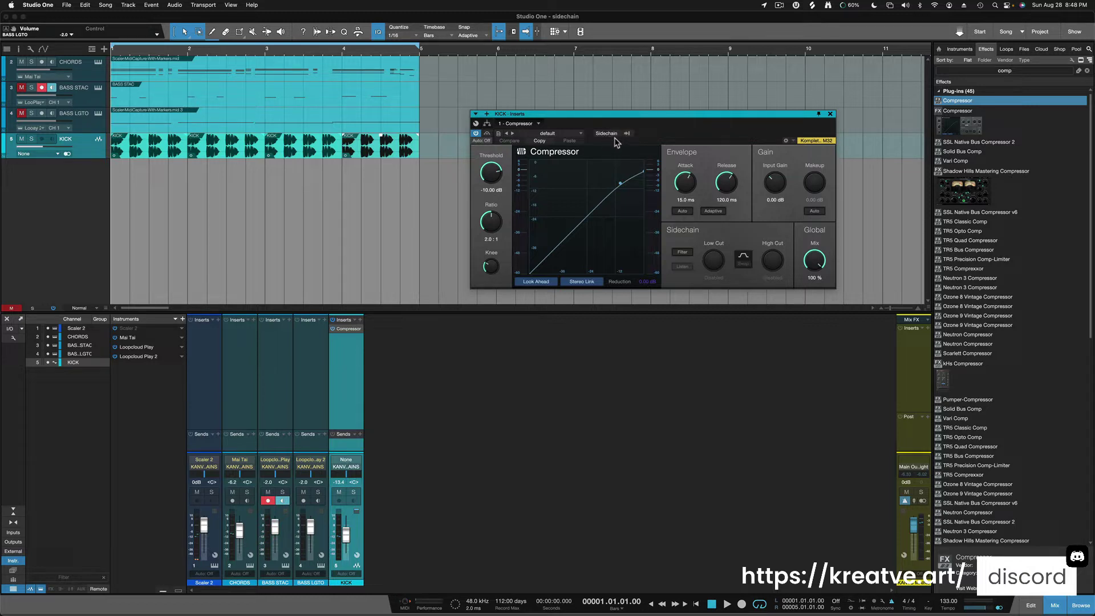
pyautogui.click(97, 87)
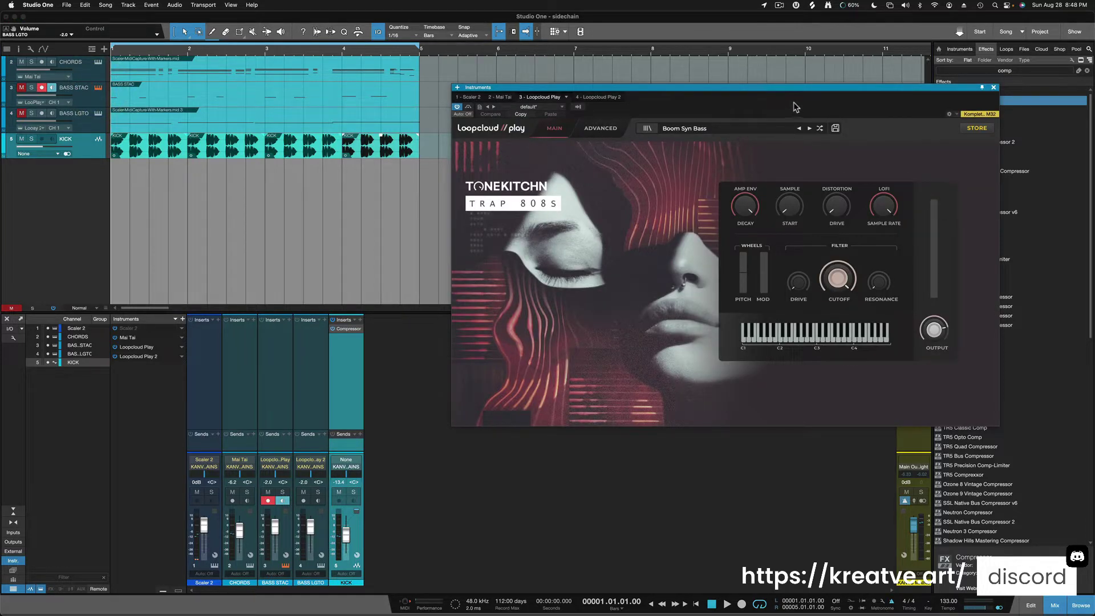
# Step: Add a Pro EQ after KICK's Compressor, then copy that Compressor onto the CHORDS channel
pyautogui.click(85, 120)
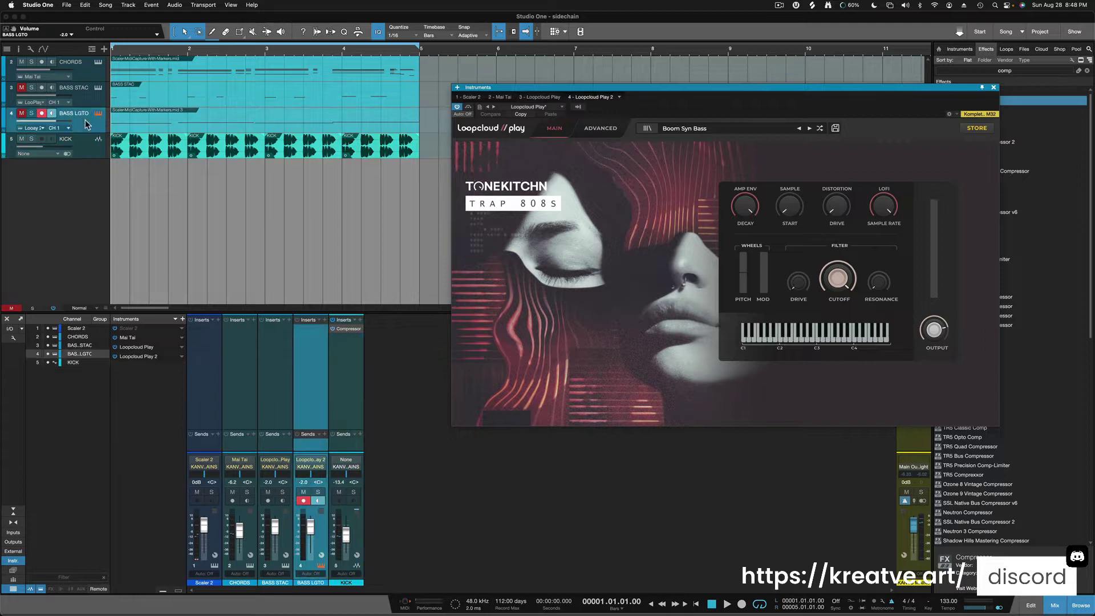
pyautogui.click(993, 87)
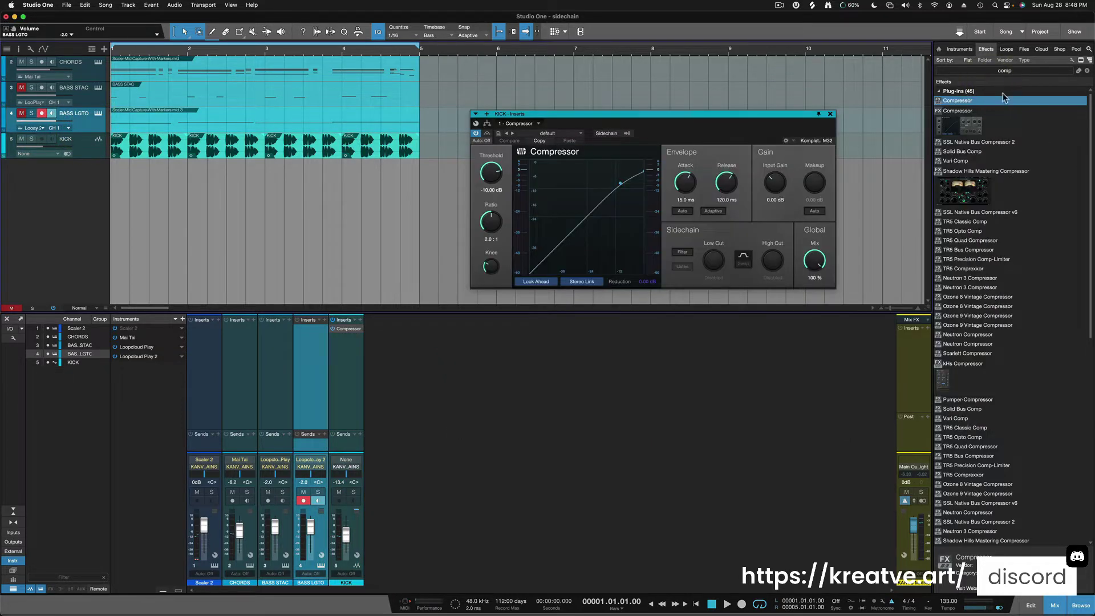
pyautogui.click(1022, 68)
pyautogui.write('eq')
pyautogui.click(957, 142)
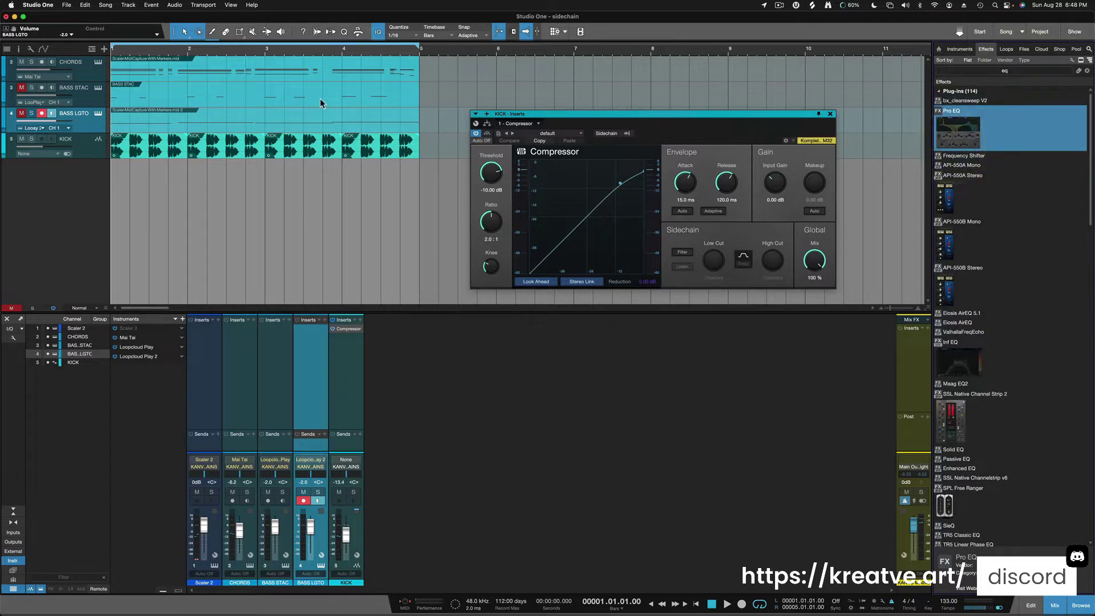
pyautogui.moveTo(328, 164); pyautogui.dragTo(328, 163)
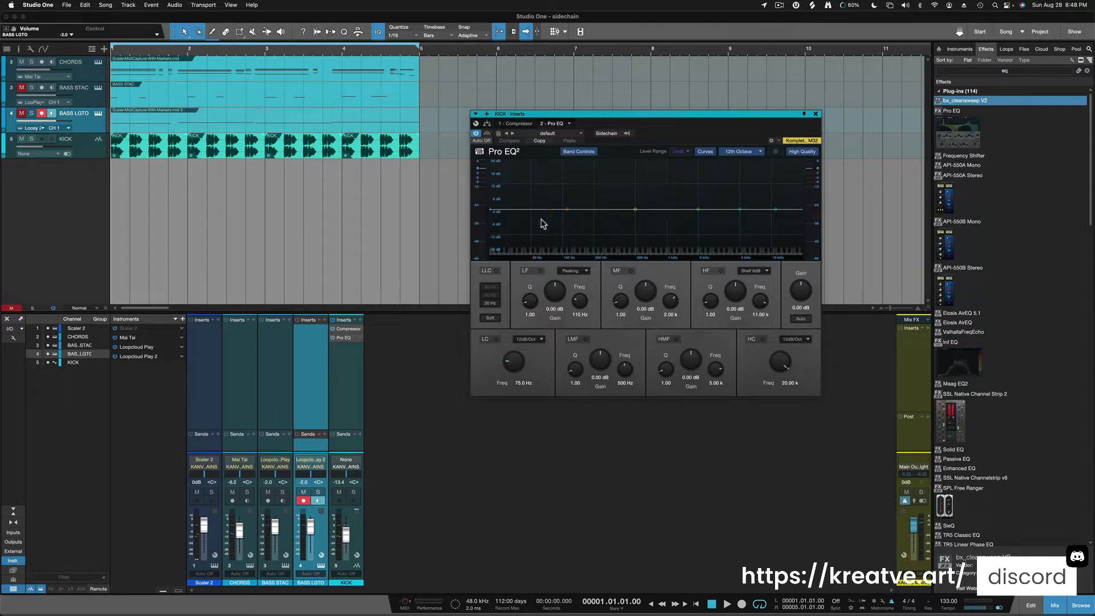
pyautogui.click(520, 124)
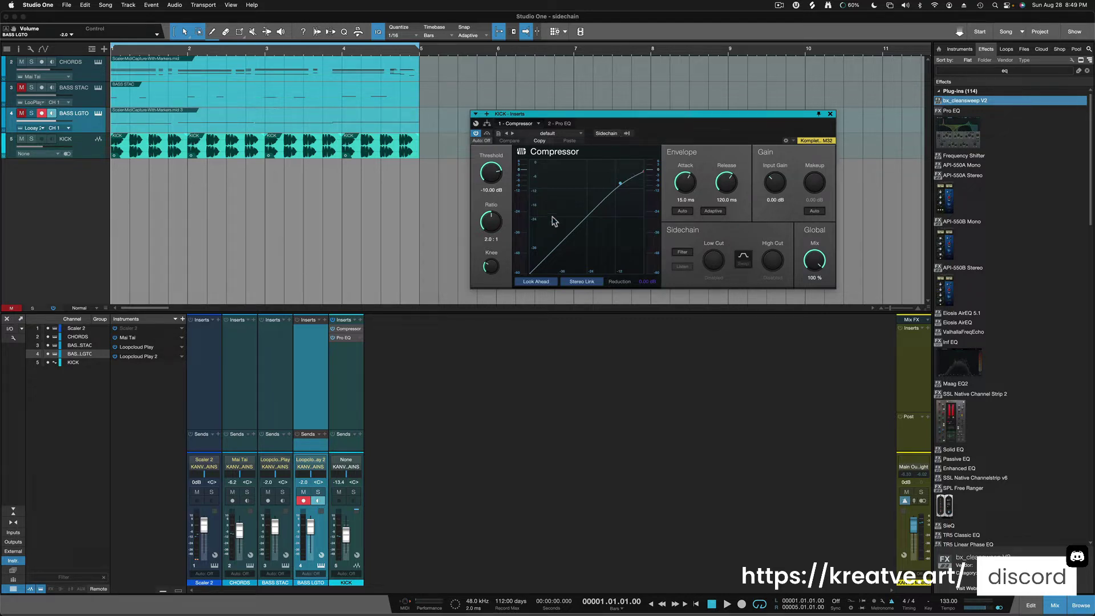
pyautogui.moveTo(344, 331); pyautogui.dragTo(240, 343)
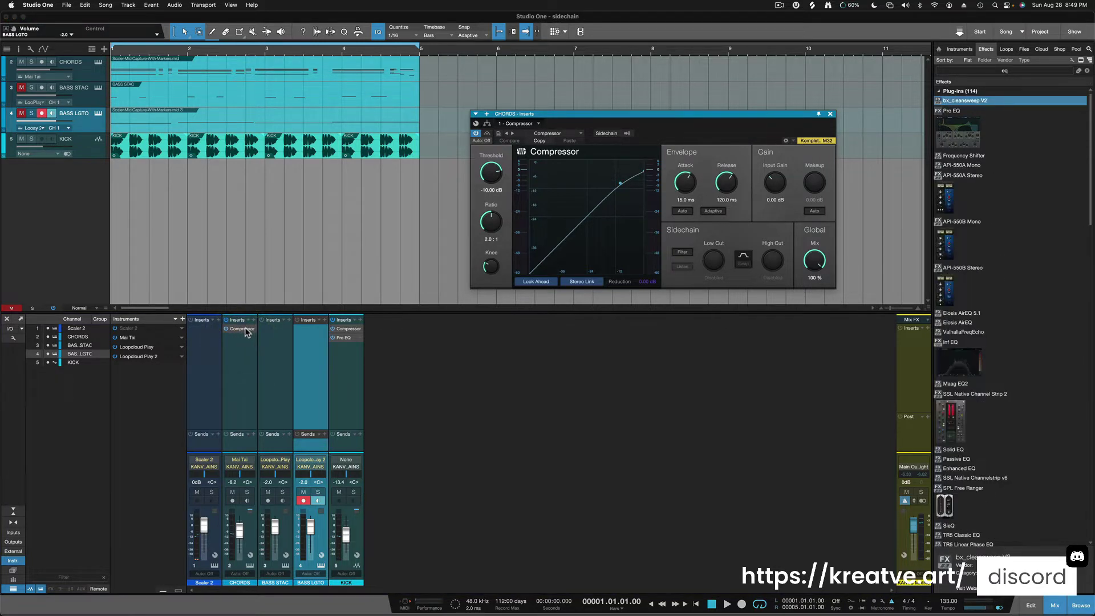
# Step: Open the CHORDS Compressor and enable its external sidechain to list source channels
pyautogui.click(244, 331)
pyautogui.click(245, 331)
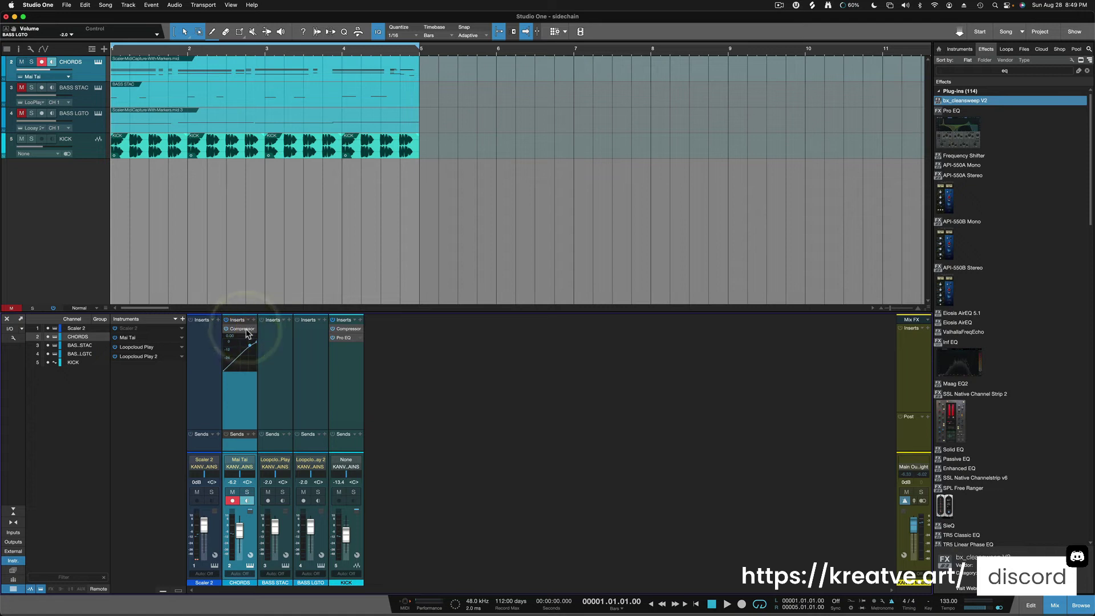
pyautogui.click(245, 331)
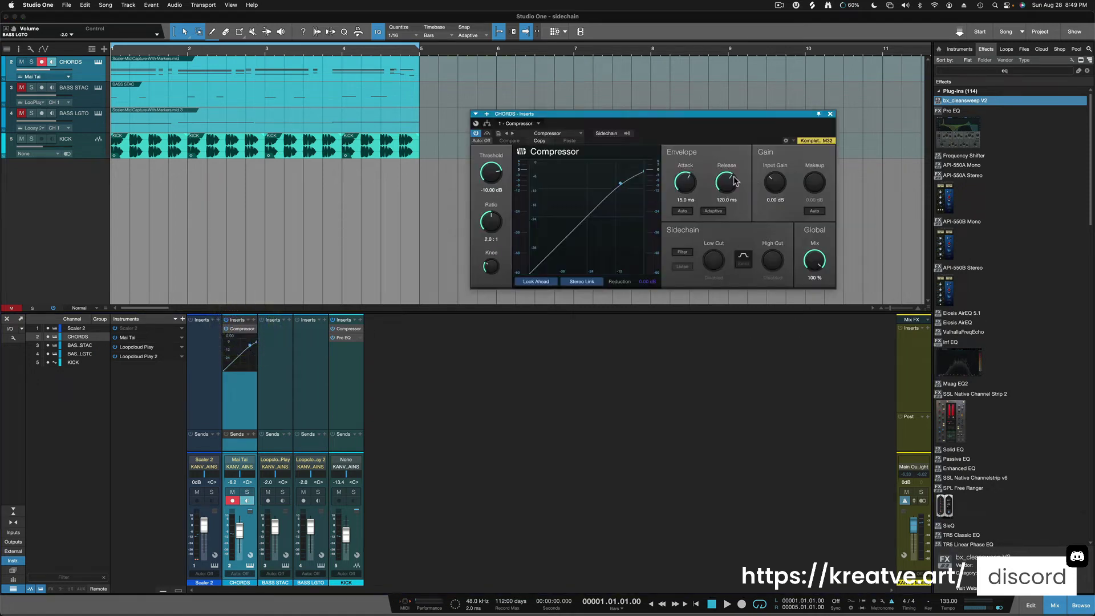
pyautogui.click(607, 134)
pyautogui.click(628, 133)
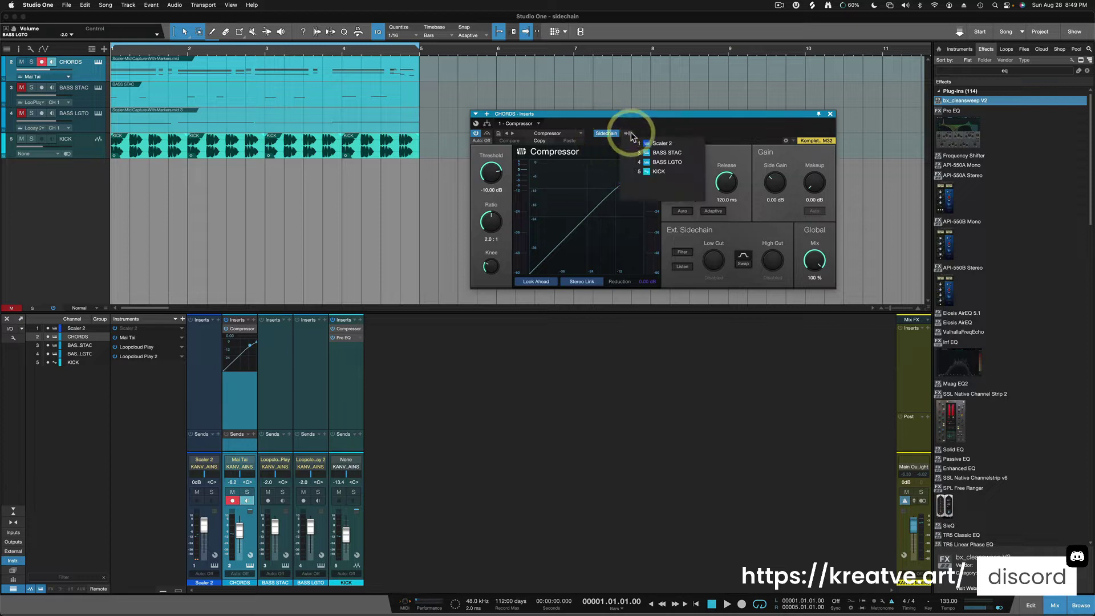
# Step: Choose KICK as the CHORDS Compressor's sidechain source and raise Side Gain to 22.14 dB during playback
pyautogui.click(626, 171)
pyautogui.click(749, 138)
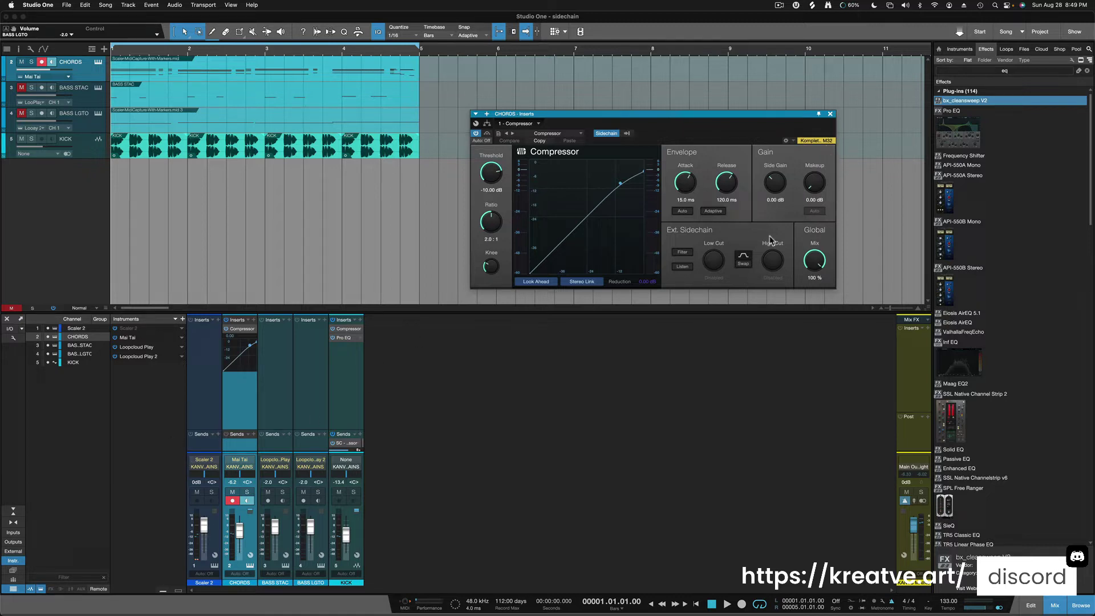
pyautogui.press('space')
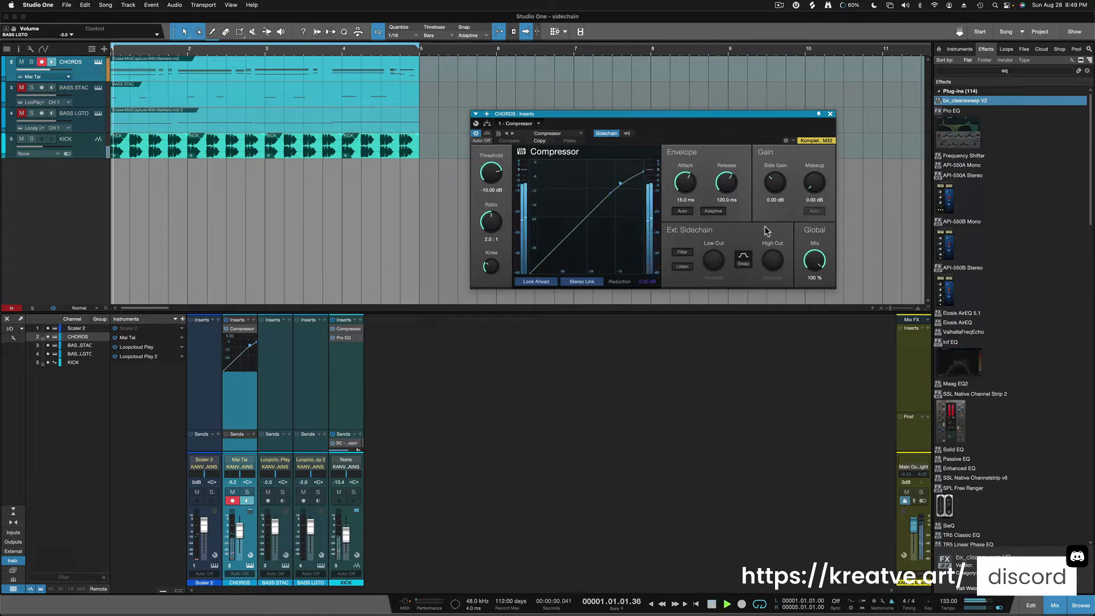
pyautogui.moveTo(768, 193); pyautogui.dragTo(777, 155)
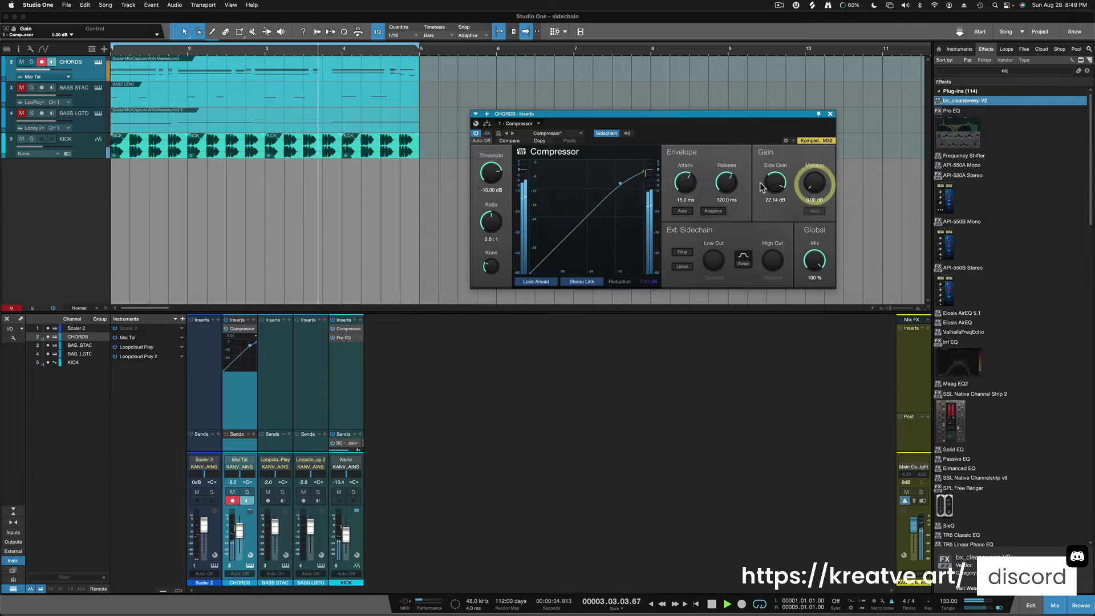
# Step: Tune the CHORDS Compressor: -22.24 dB threshold, 1.9:1 ratio, 42.6 ms attack, 41.4 ms release, 14.04 dB side gain
pyautogui.moveTo(726, 183)
pyautogui.mouseDown()
pyautogui.moveTo(726, 164)
pyautogui.moveTo(728, 185)
pyautogui.mouseUp()
pyautogui.press('space')
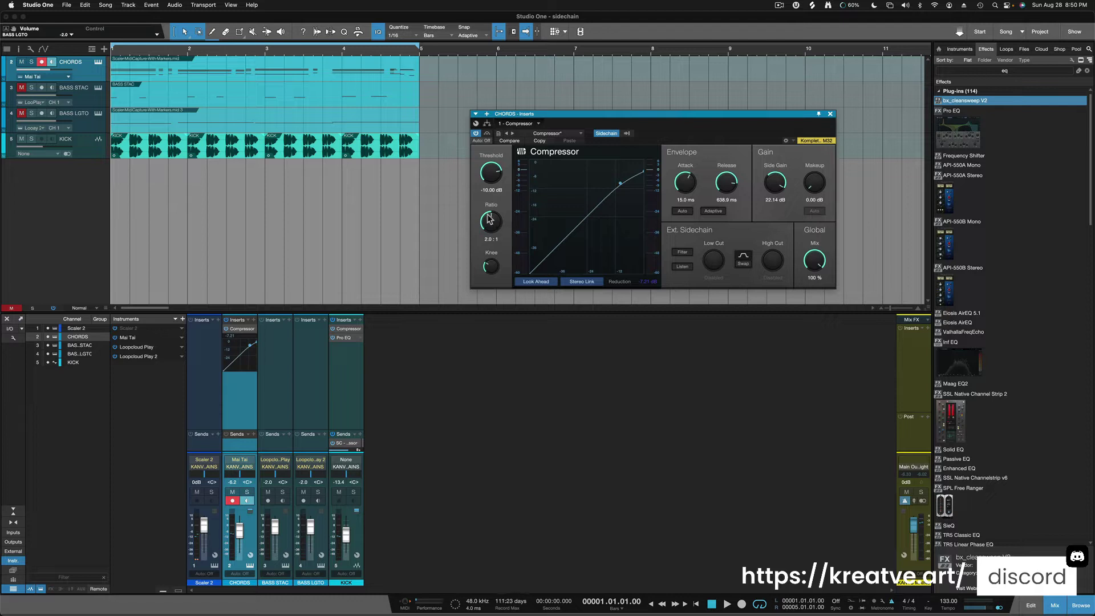
pyautogui.press('space')
pyautogui.moveTo(491, 223); pyautogui.dragTo(490, 213)
pyautogui.moveTo(491, 172); pyautogui.dragTo(485, 179)
pyautogui.moveTo(729, 187)
pyautogui.mouseDown()
pyautogui.moveTo(725, 224)
pyautogui.moveTo(728, 188)
pyautogui.moveTo(684, 120)
pyautogui.moveTo(675, 249)
pyautogui.moveTo(710, 199)
pyautogui.mouseUp()
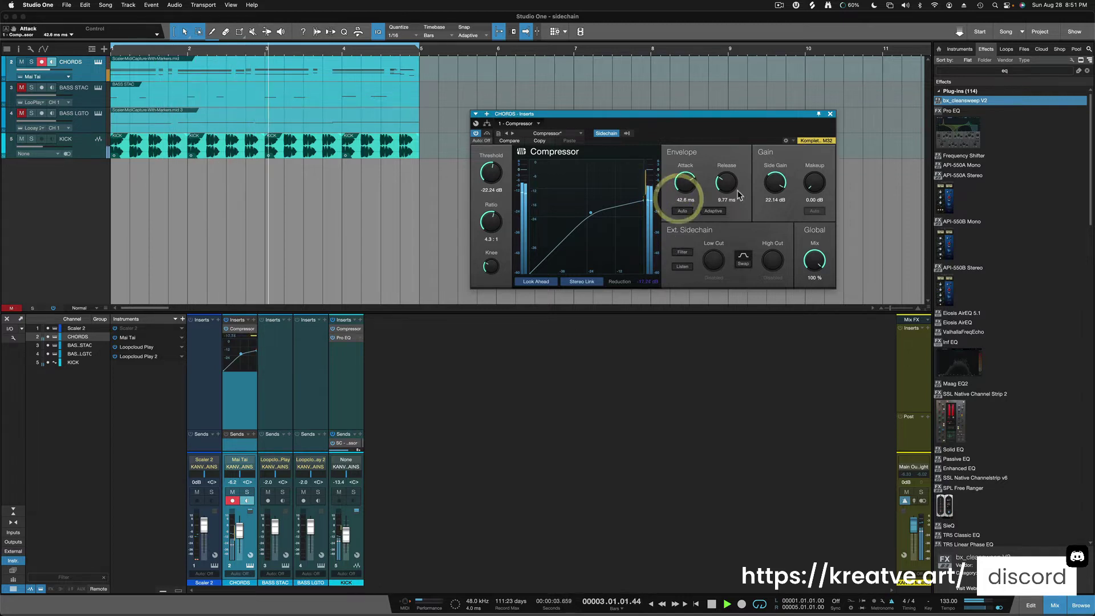
pyautogui.moveTo(779, 184); pyautogui.dragTo(725, 164)
pyautogui.click(728, 186)
pyautogui.moveTo(491, 221); pyautogui.dragTo(492, 234)
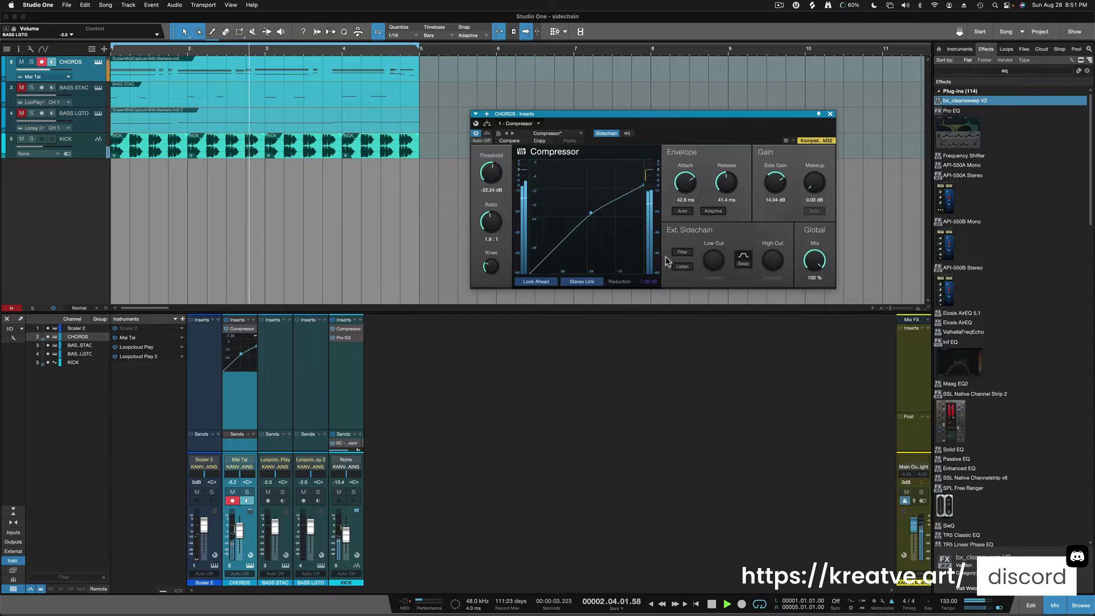
# Step: Stop playback, unmute BASS LGTO, and mute CHORDS
pyautogui.press('space')
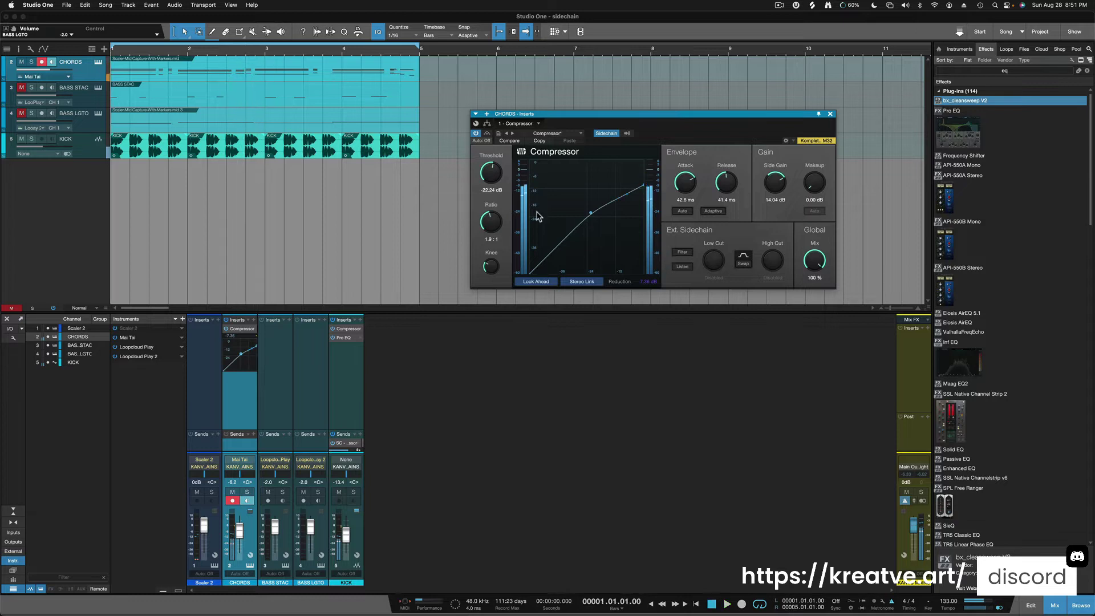
pyautogui.click(91, 125)
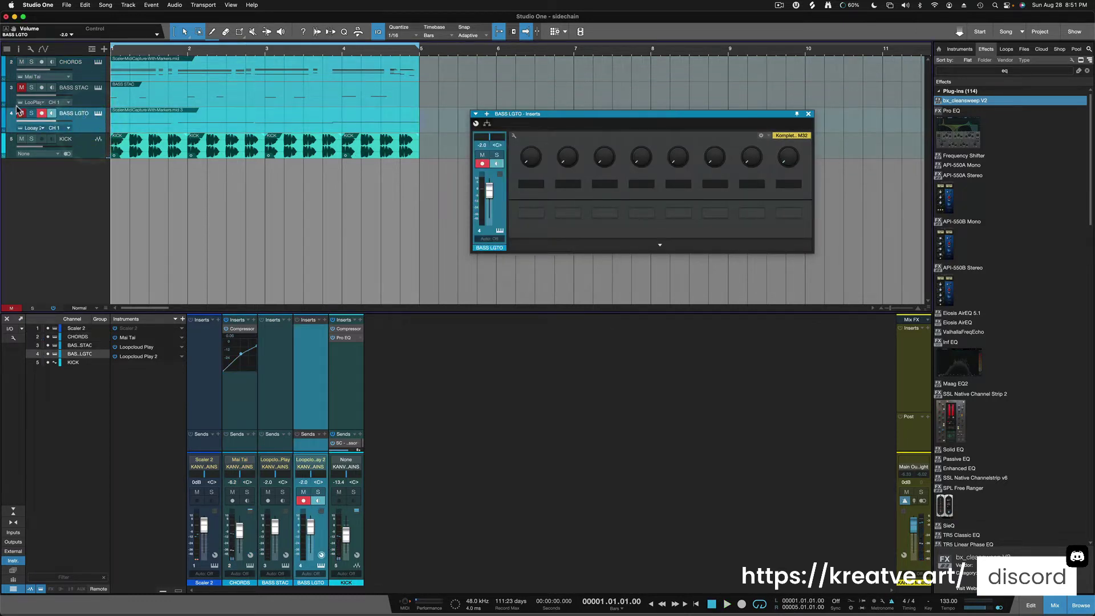
pyautogui.click(22, 114)
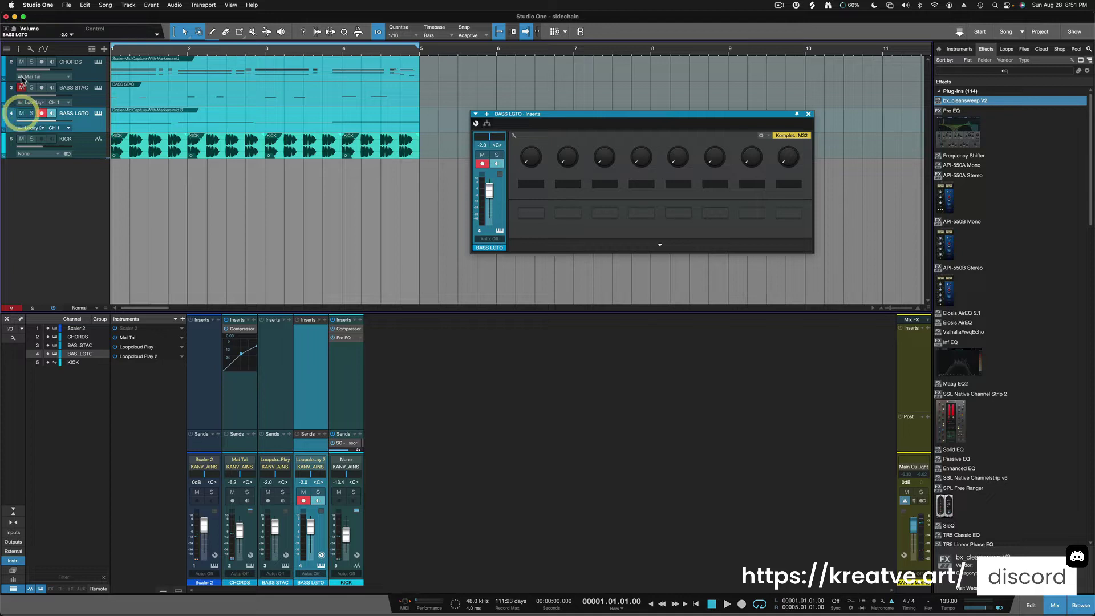
pyautogui.click(21, 62)
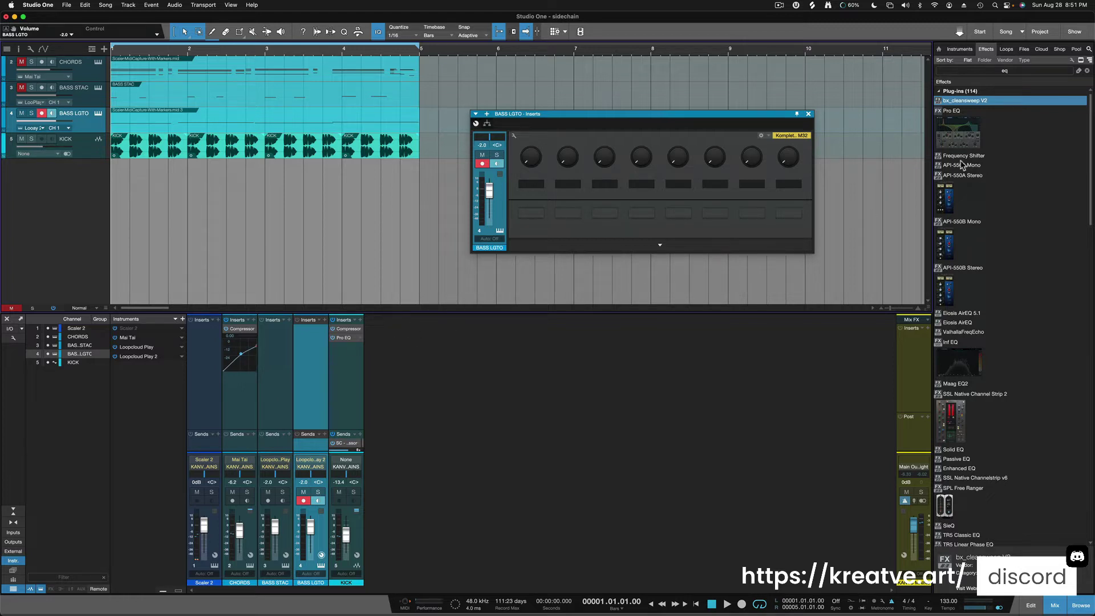
# Step: Search the Effects browser for 'com' and add the Compressor to BASS LGTO's inserts
pyautogui.moveTo(964, 135)
pyautogui.mouseDown()
pyautogui.moveTo(651, 288)
pyautogui.moveTo(967, 135)
pyautogui.moveTo(973, 123)
pyautogui.mouseUp()
pyautogui.click(999, 70)
pyautogui.write('com')
pyautogui.click(973, 126)
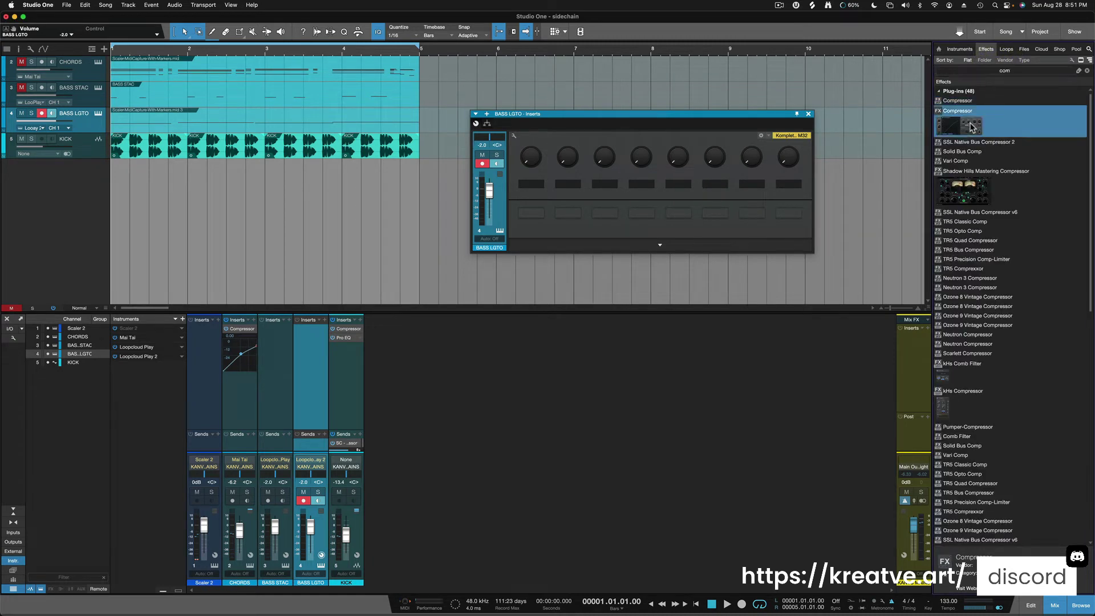
pyautogui.moveTo(973, 127); pyautogui.dragTo(307, 377)
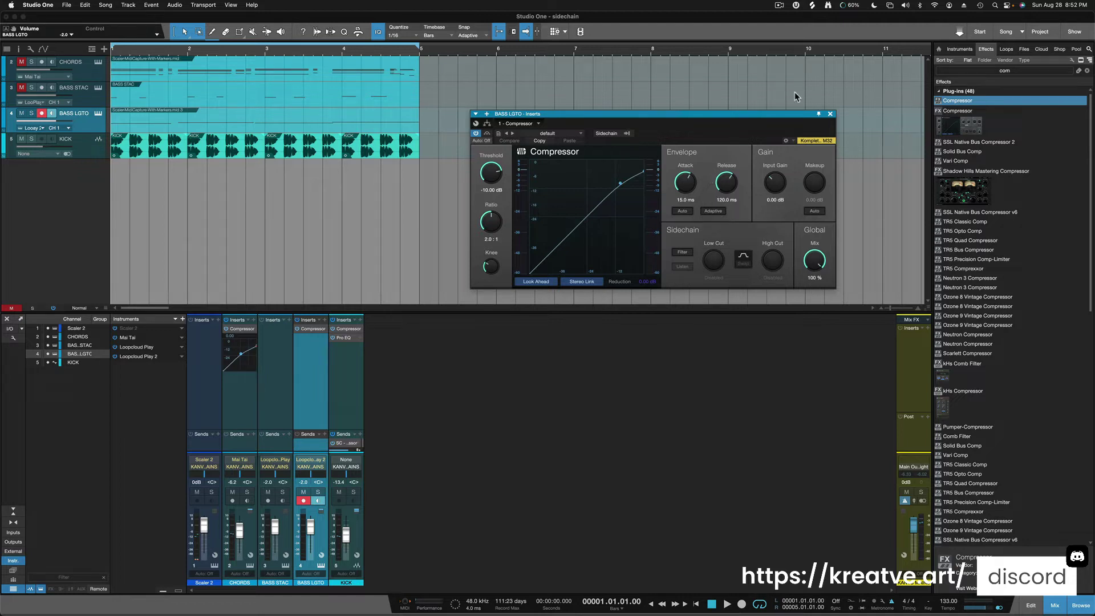
# Step: Turn on external sidechain for the BASS LGTO Compressor with KICK as the source
pyautogui.click(626, 135)
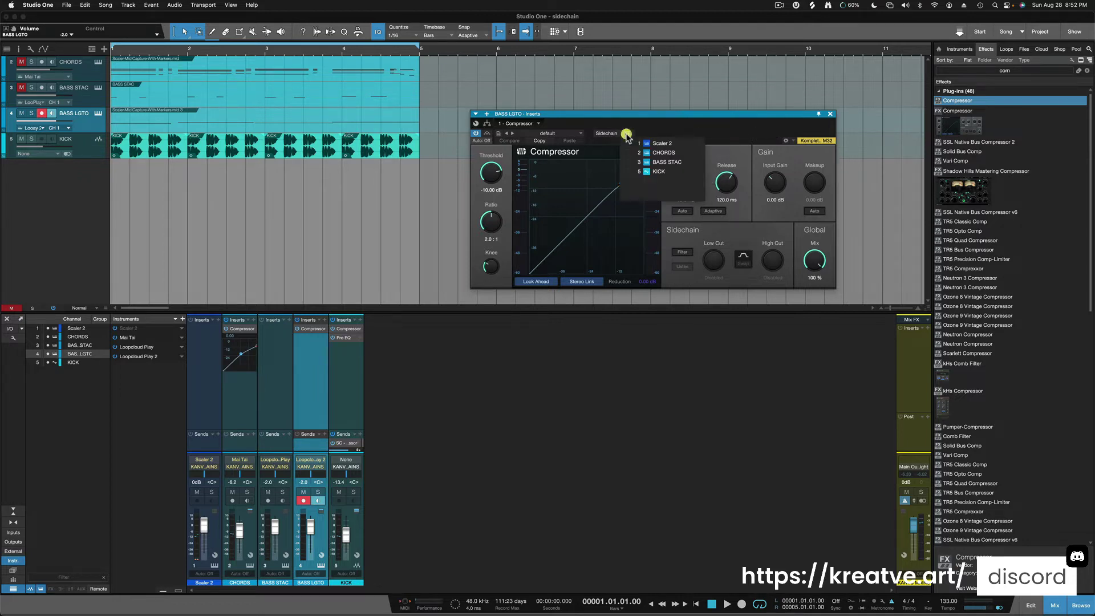
pyautogui.click(628, 173)
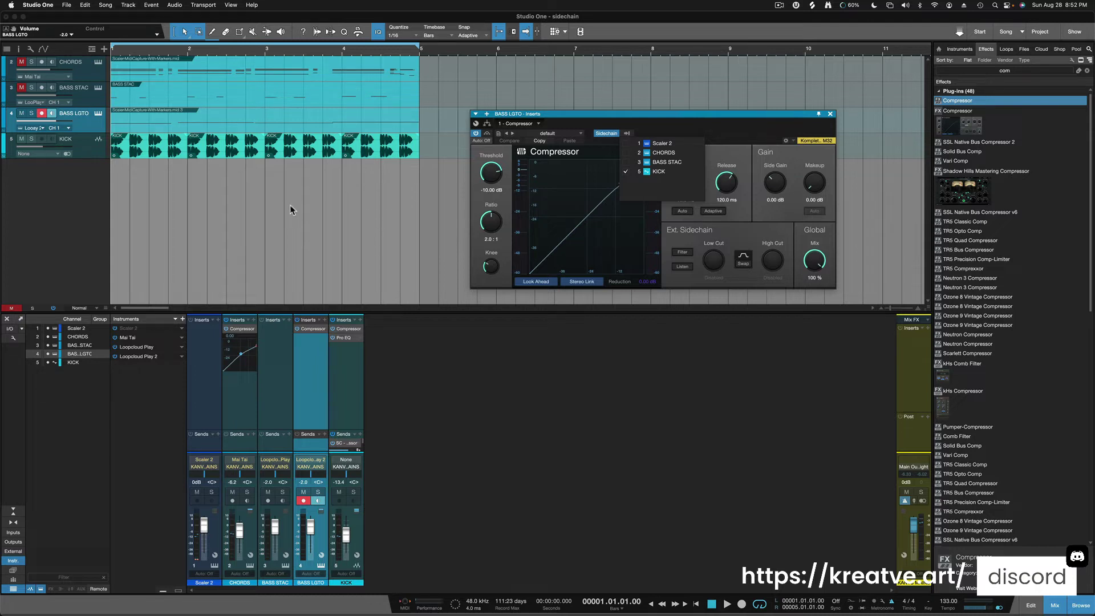
pyautogui.click(716, 135)
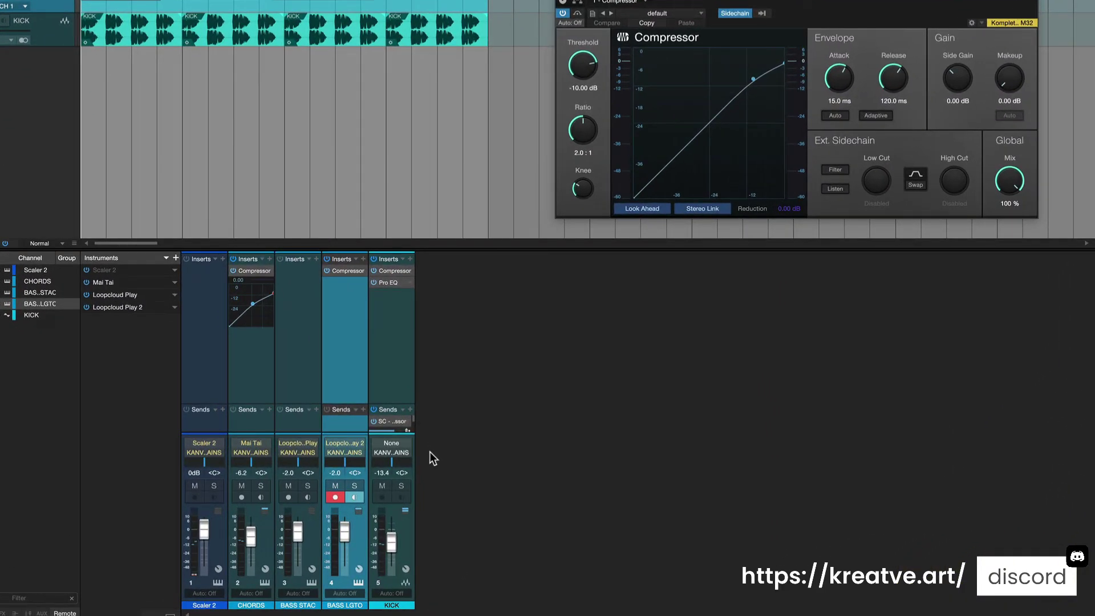
# Step: During playback, set threshold -21.52 dB, attack 0.76 ms, release 60.5 ms, side gain 16.56 dB, and enlarge the mixer
pyautogui.press('space')
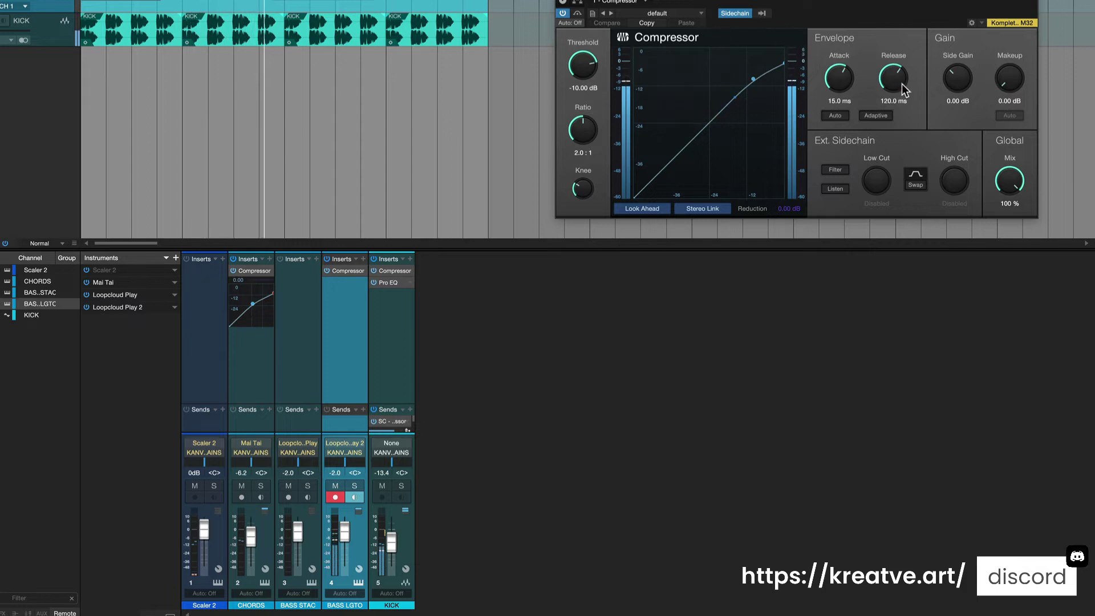
pyautogui.moveTo(957, 80); pyautogui.dragTo(957, 38)
pyautogui.moveTo(582, 68); pyautogui.dragTo(580, 94)
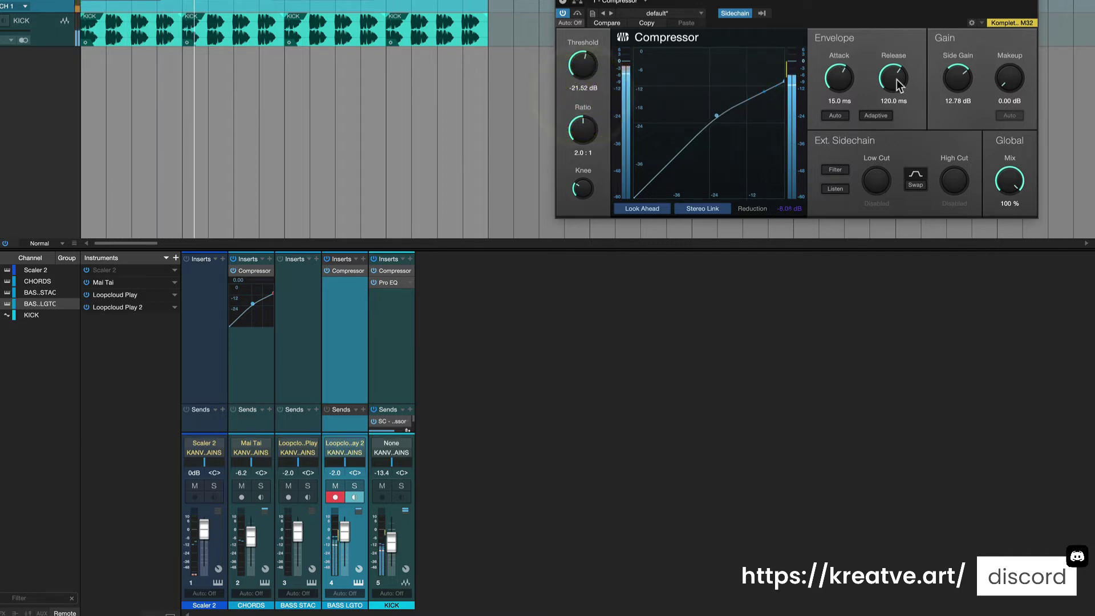
pyautogui.moveTo(895, 83); pyautogui.dragTo(838, 122)
pyautogui.moveTo(959, 71); pyautogui.dragTo(960, 56)
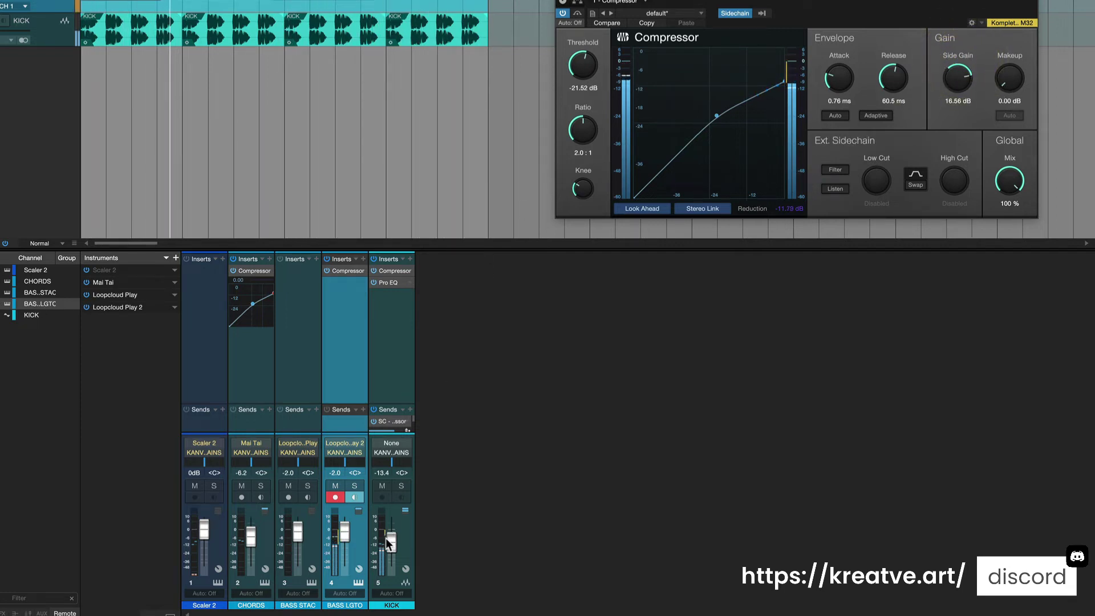
pyautogui.moveTo(378, 246); pyautogui.dragTo(362, 220)
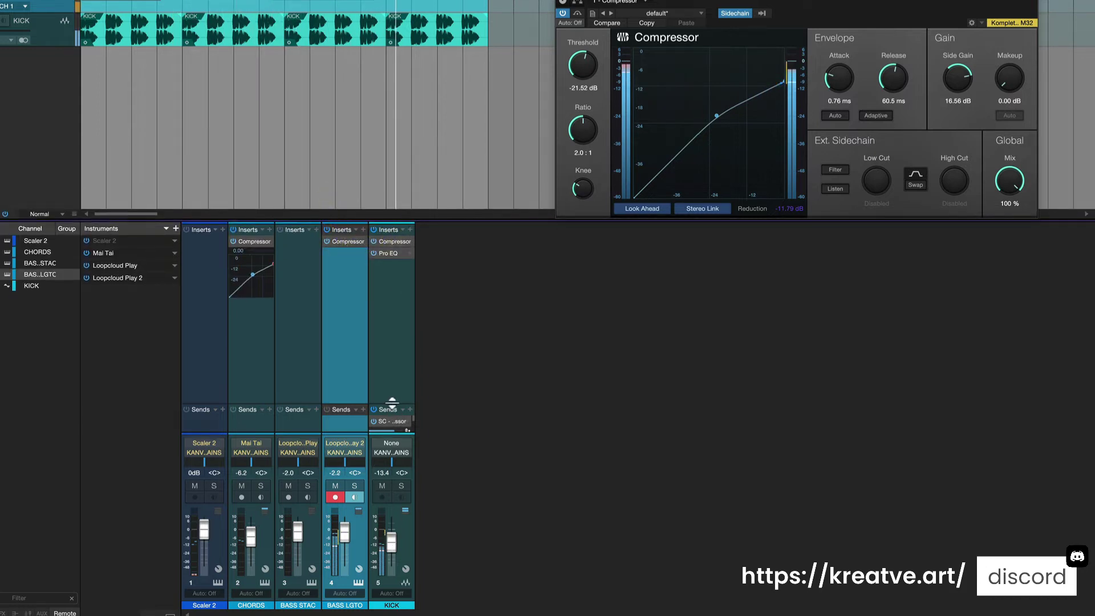
pyautogui.moveTo(392, 403); pyautogui.dragTo(392, 331)
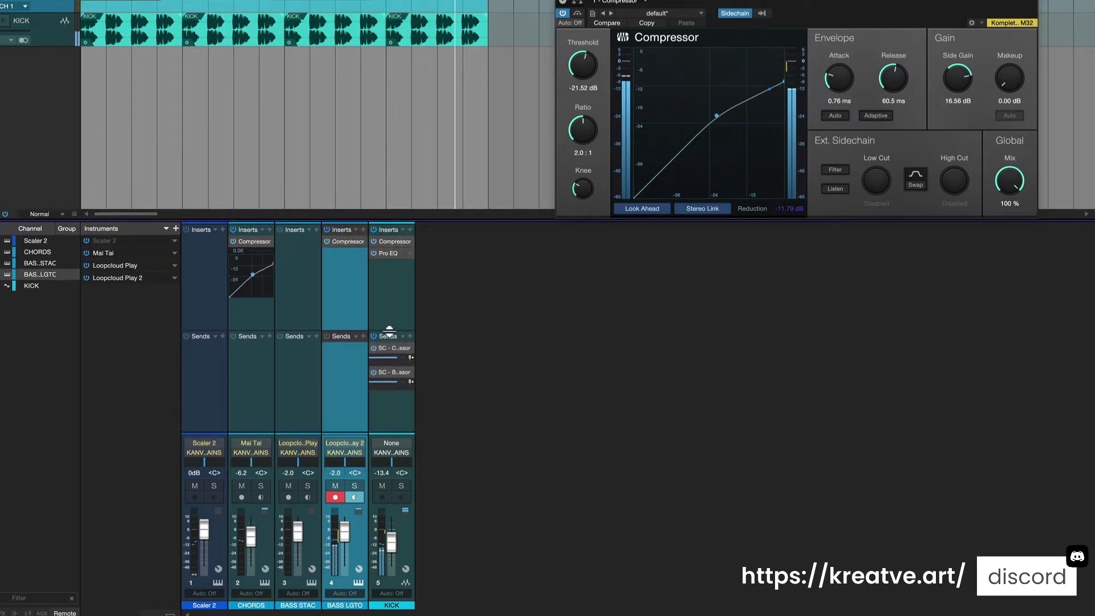
# Step: Inspect the compressor settings on the KICK, CHORDS and BASS LGTO channels
pyautogui.click(402, 415)
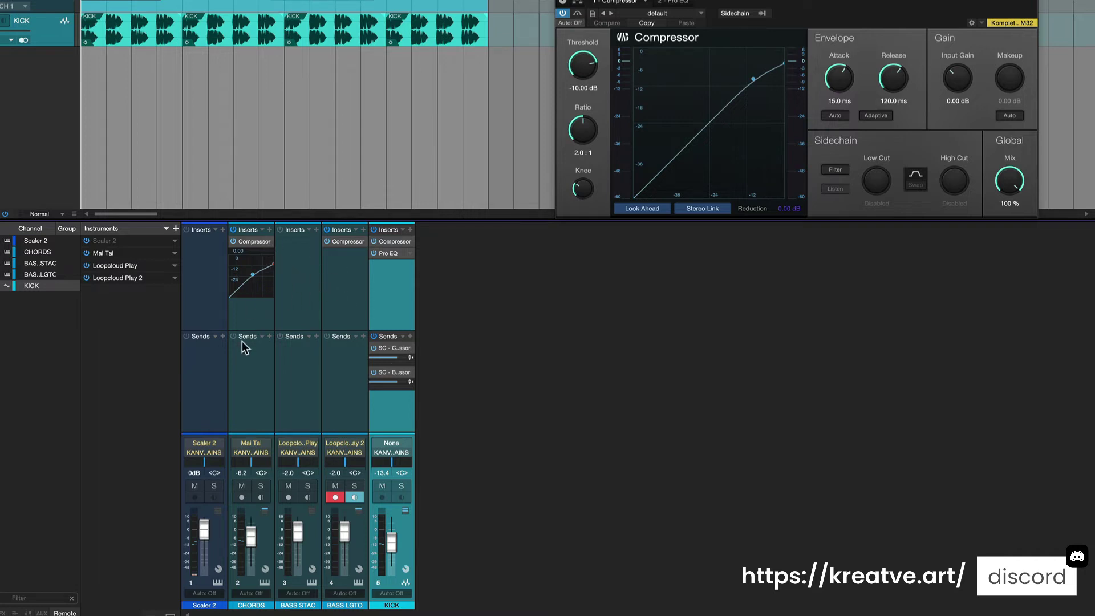
pyautogui.click(251, 312)
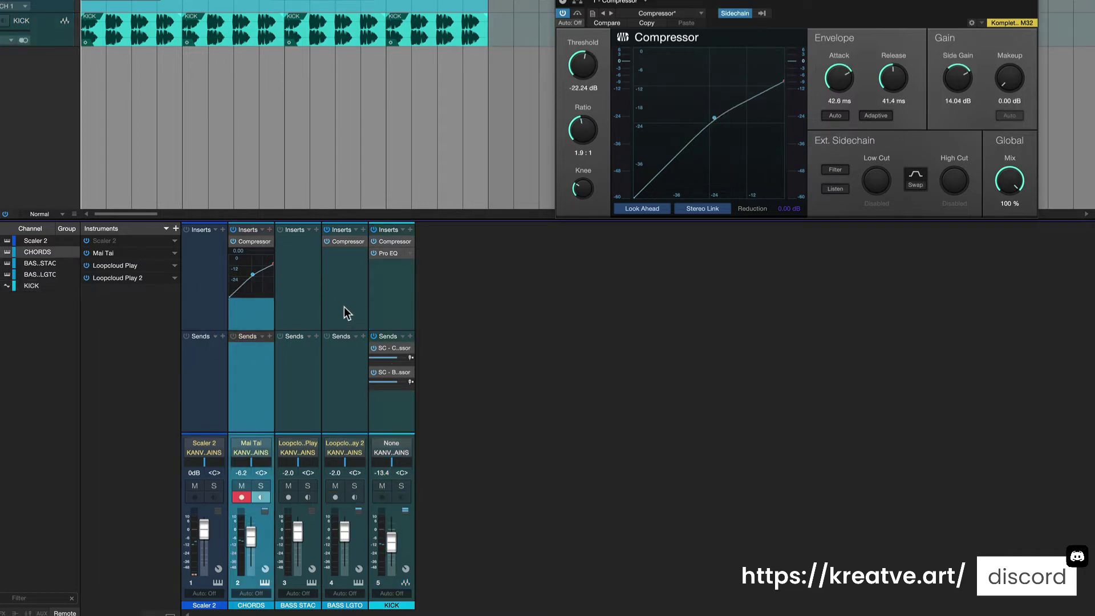
pyautogui.click(344, 307)
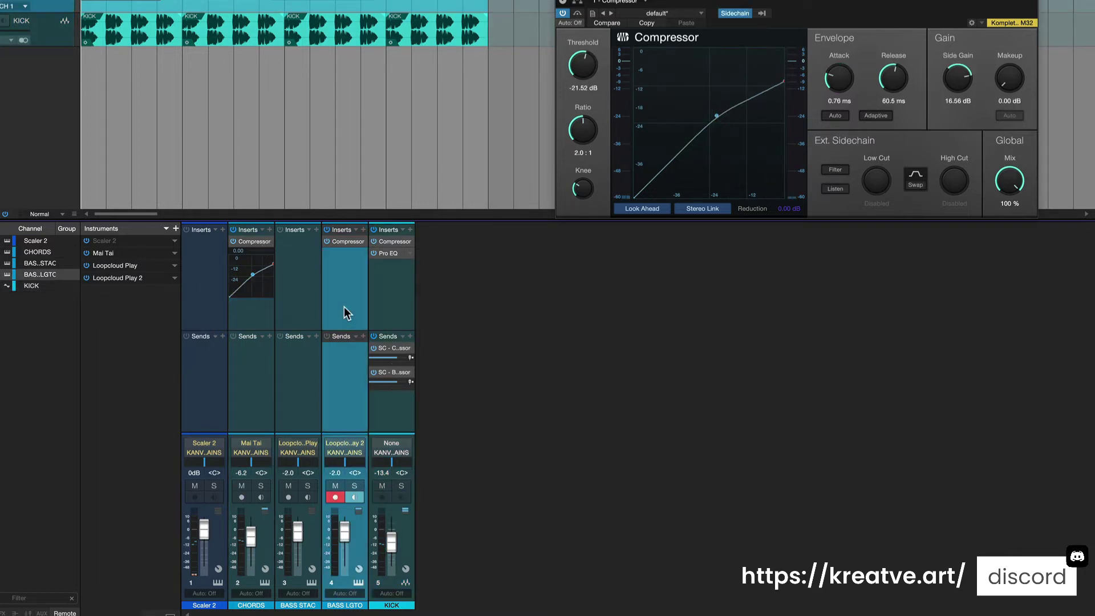
pyautogui.click(399, 406)
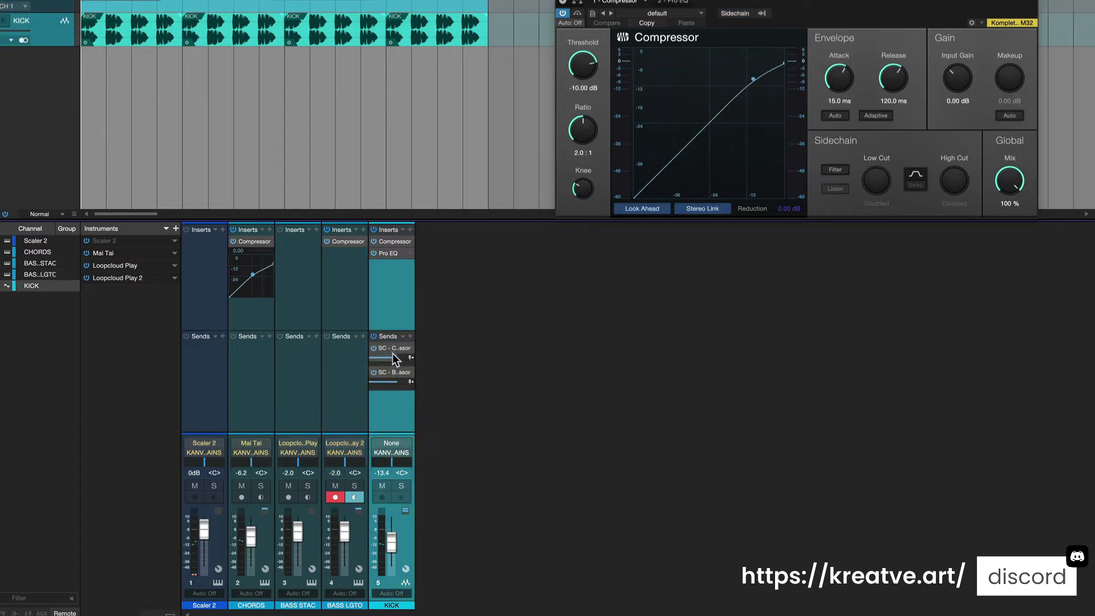
# Step: Open the compressor fed by KICK's first sidechain send, then close its window
pyautogui.click(401, 348)
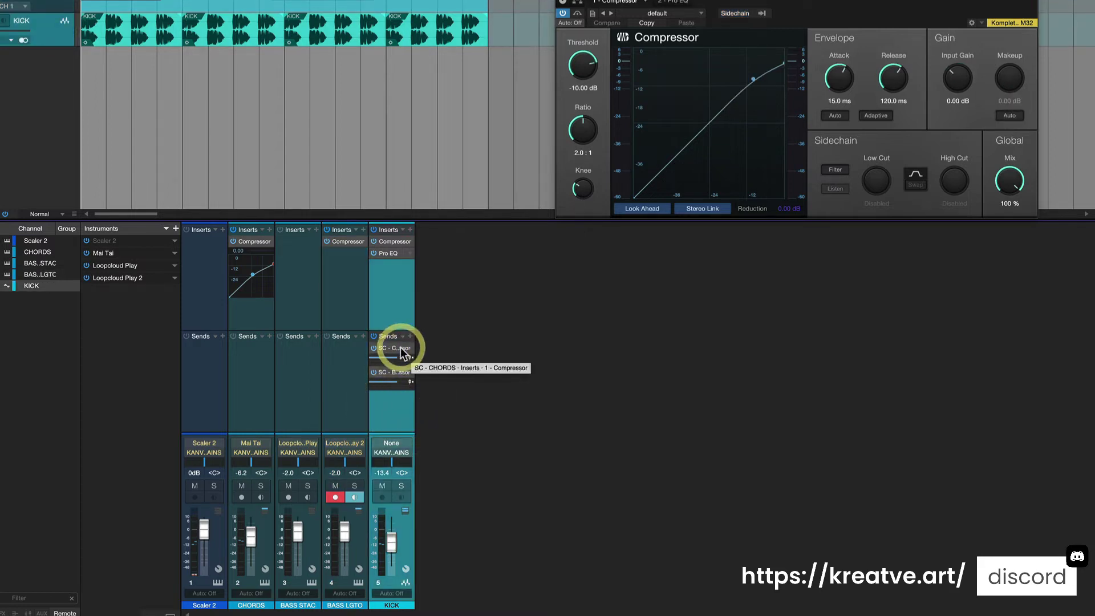
pyautogui.click(402, 347)
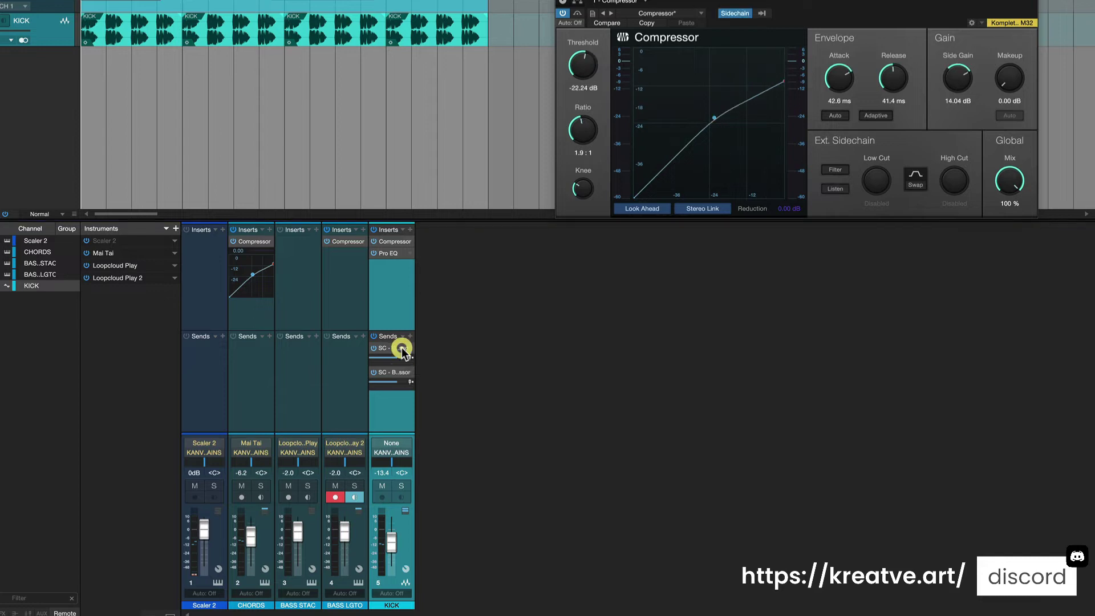
pyautogui.click(402, 347)
pyautogui.click(402, 348)
pyautogui.click(402, 347)
pyautogui.click(402, 349)
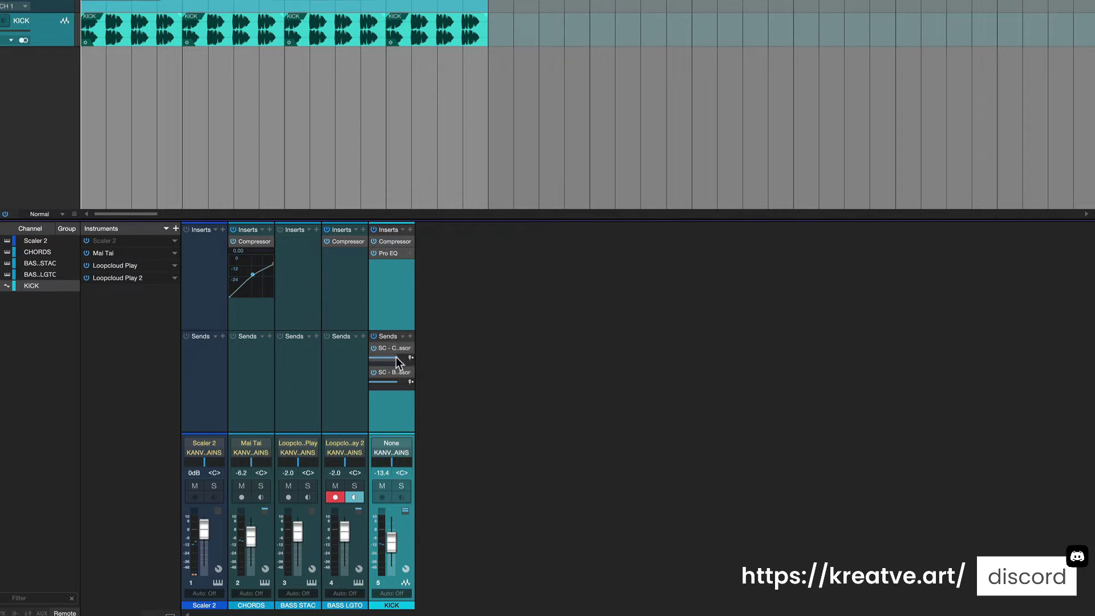
# Step: Set both KICK sidechain sends to +10 dB, make the second pre-fader, and pull KICK's fader to -oo
pyautogui.moveTo(396, 357)
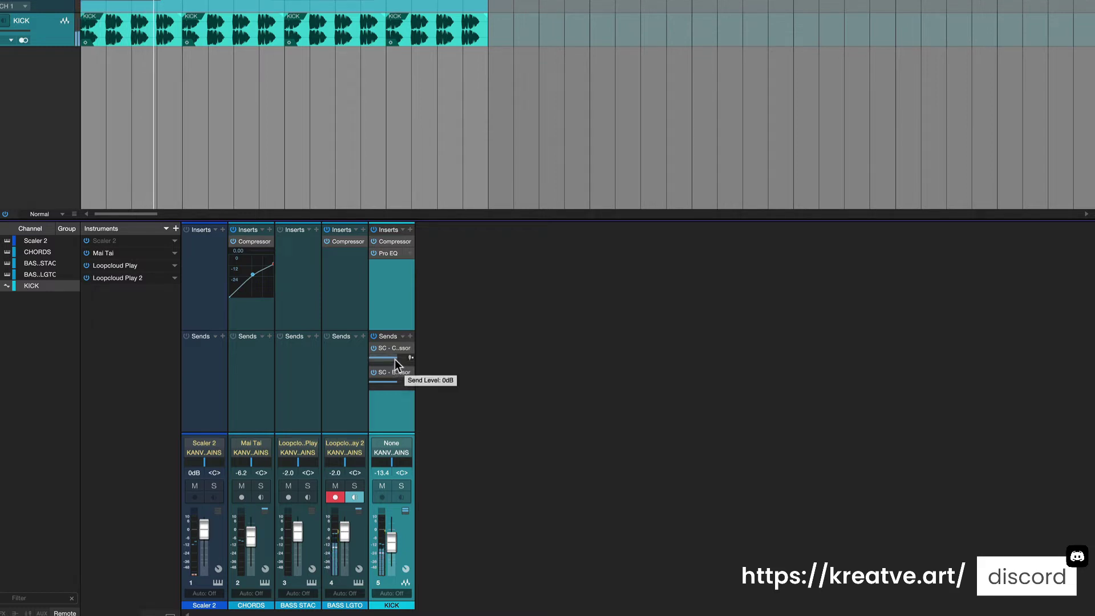
pyautogui.moveTo(397, 357); pyautogui.dragTo(364, 382)
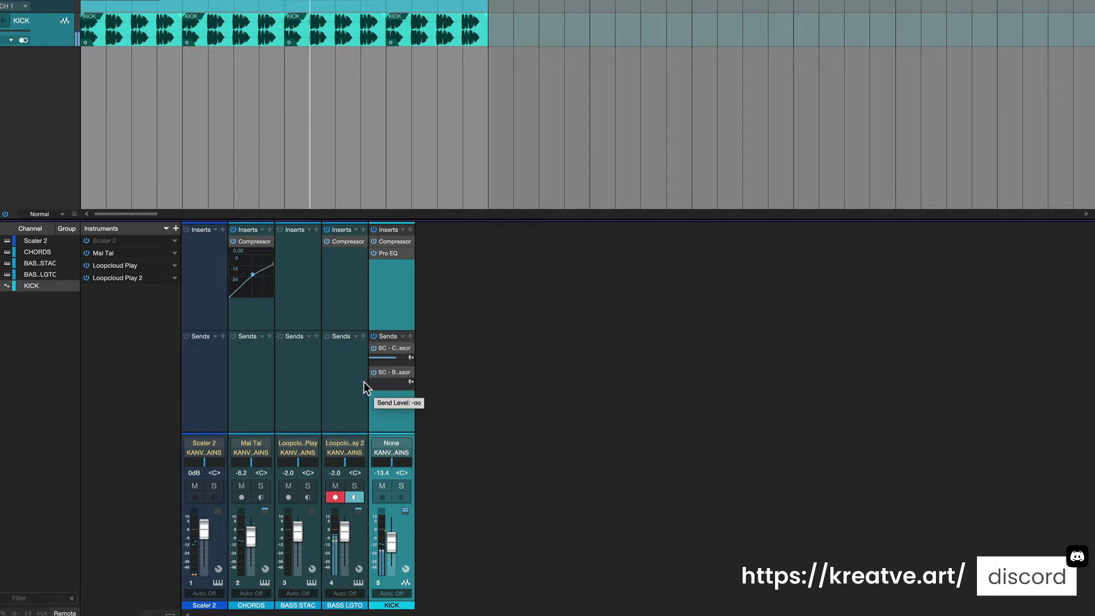
pyautogui.moveTo(364, 381); pyautogui.dragTo(416, 382)
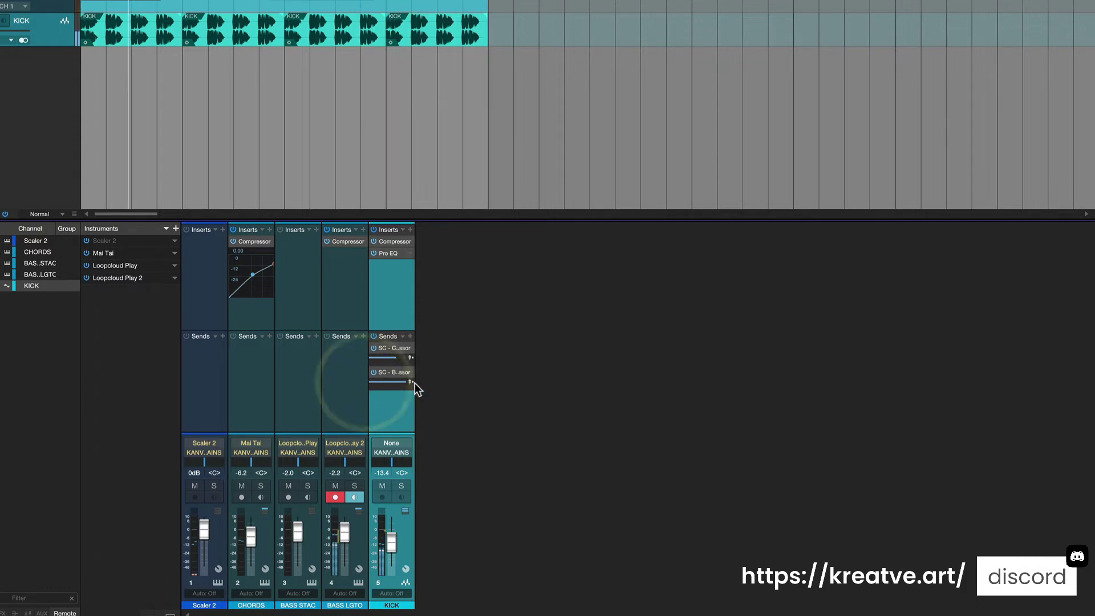
pyautogui.click(410, 382)
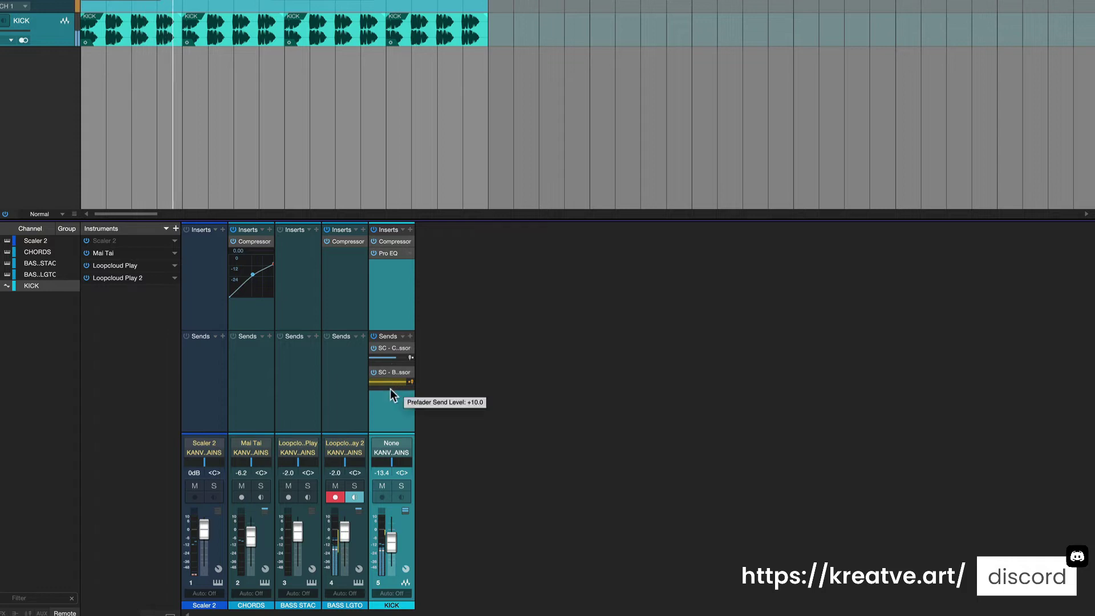
pyautogui.moveTo(388, 533); pyautogui.dragTo(391, 607)
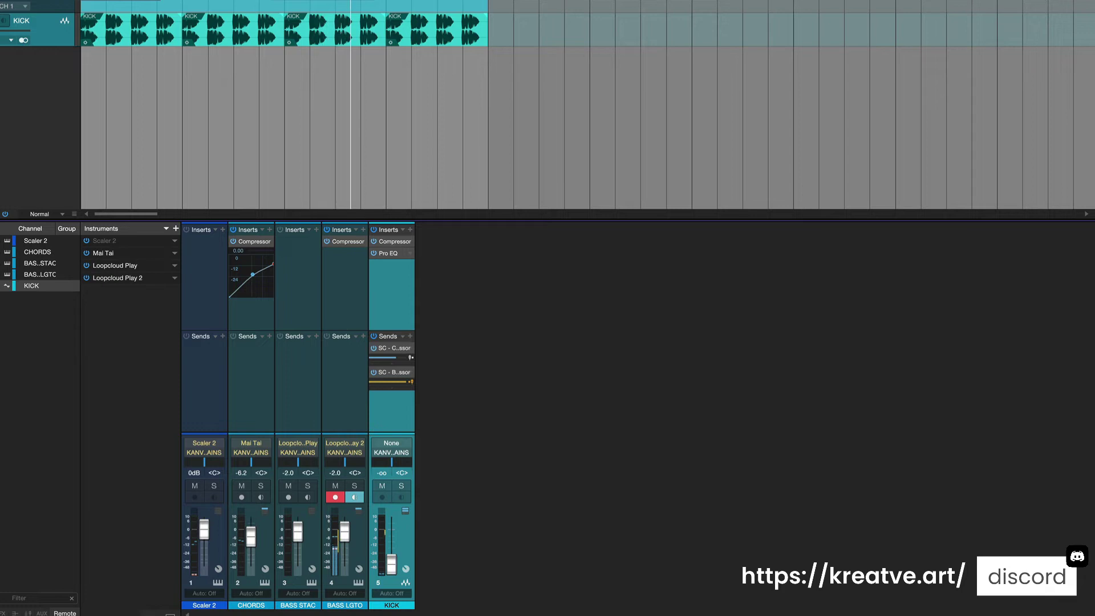
# Step: Toggle the second send's pre-fader while moving the KICK fader, ending post-fader
pyautogui.click(412, 382)
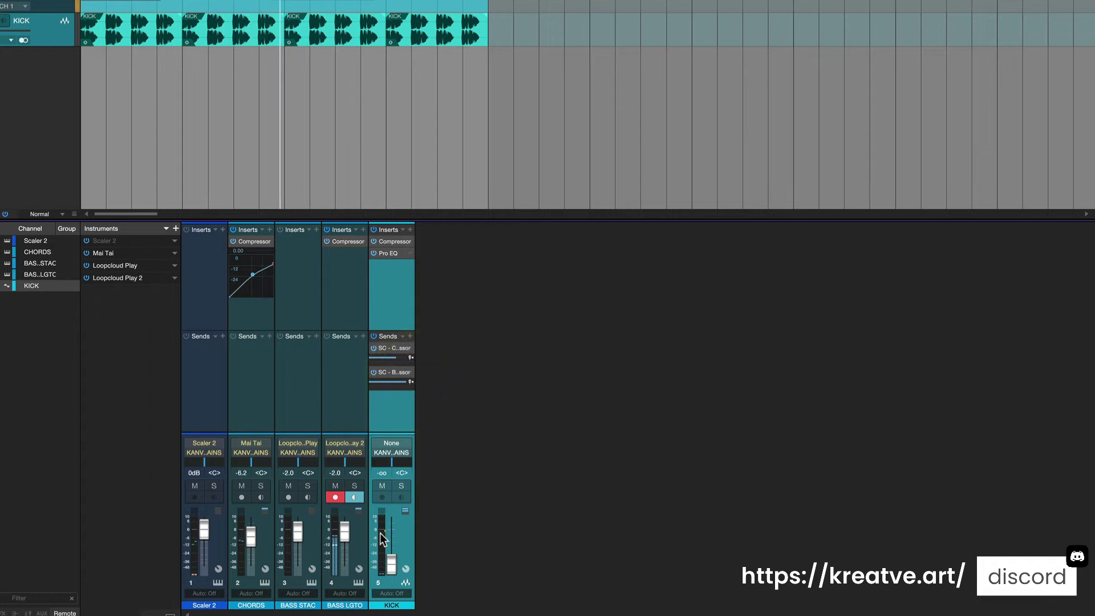
pyautogui.moveTo(389, 562); pyautogui.dragTo(392, 539)
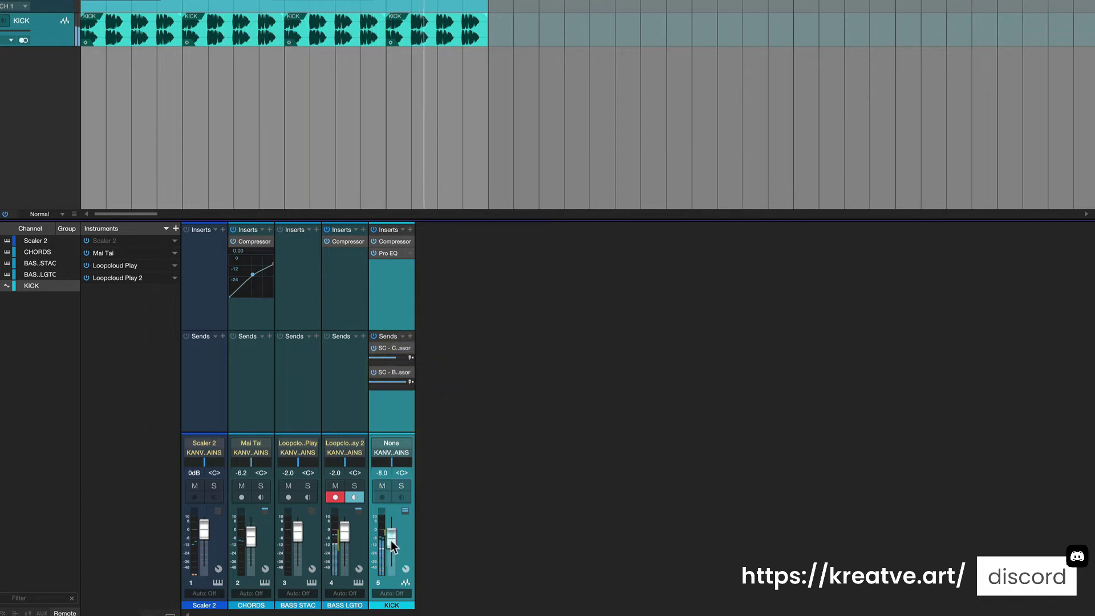
pyautogui.click(411, 381)
pyautogui.moveTo(388, 542)
pyautogui.mouseDown()
pyautogui.moveTo(394, 579)
pyautogui.moveTo(392, 543)
pyautogui.moveTo(392, 556)
pyautogui.mouseUp()
pyautogui.click(412, 381)
# Step: Lower the second sidechain send to +0.7 dB and set the KICK fader to -12.2 dB during playback
pyautogui.press('space')
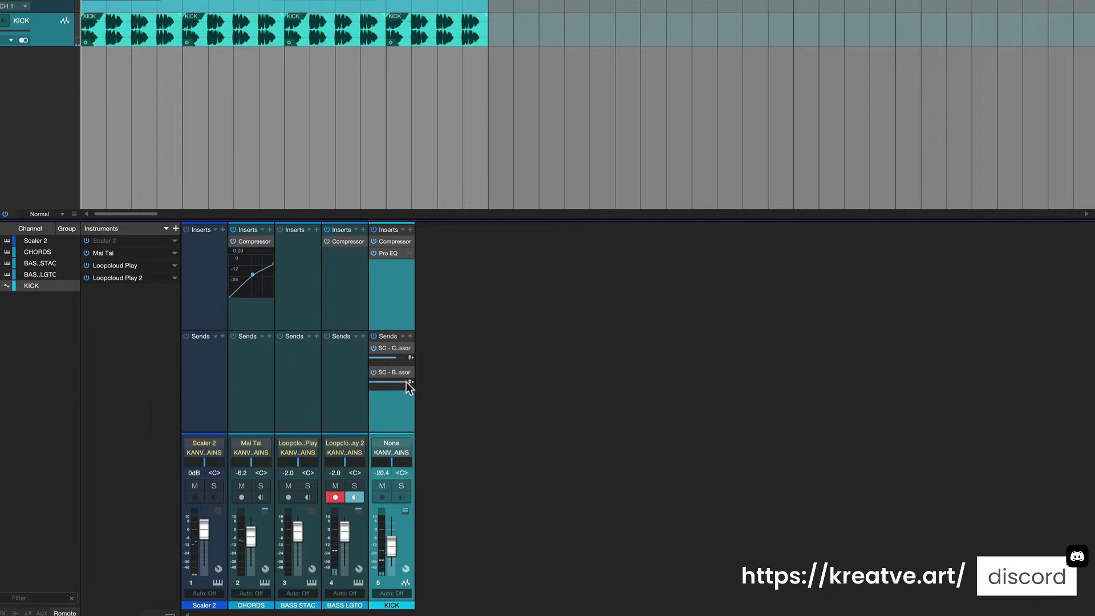
pyautogui.moveTo(405, 382); pyautogui.dragTo(396, 388)
pyautogui.press('space')
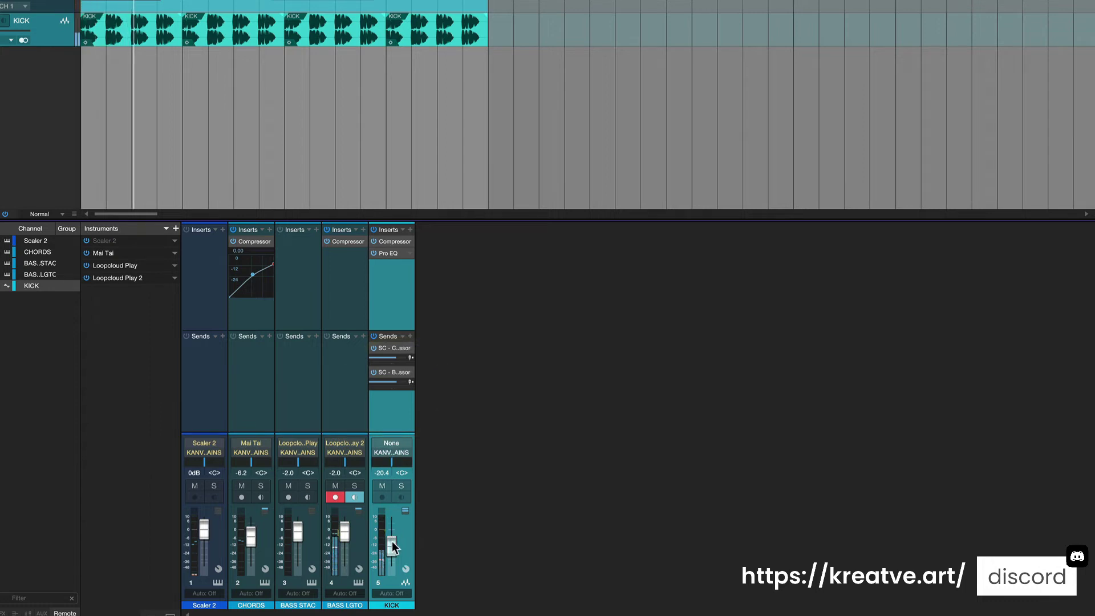
pyautogui.click(392, 539)
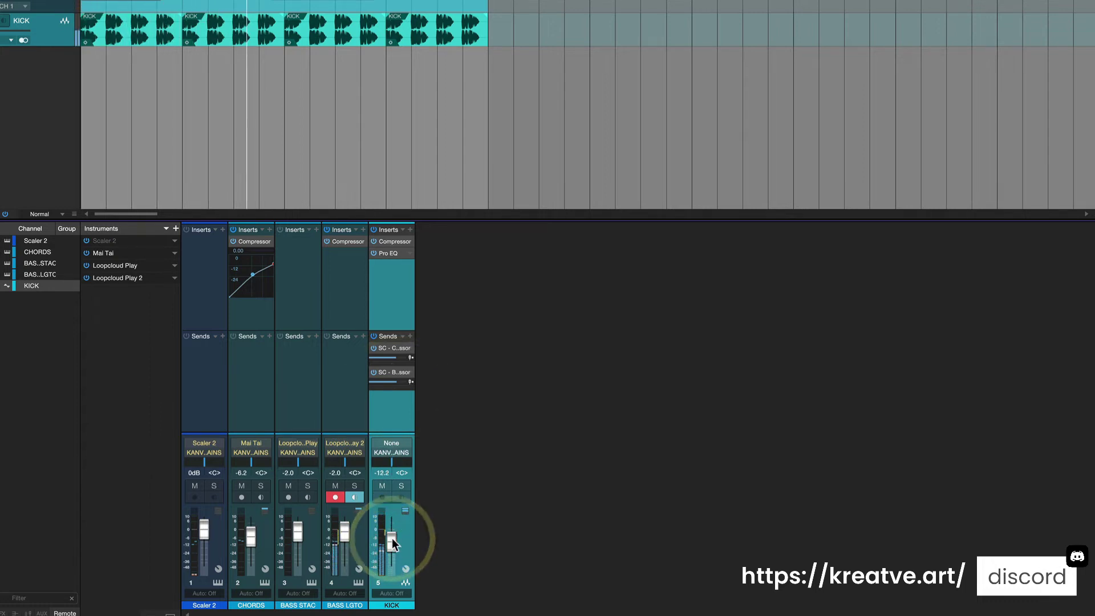
# Step: Open the BASS LGTO Compressor and raise its Side Gain to 24.00 dB with the window fully visible
pyautogui.doubleClick(348, 240)
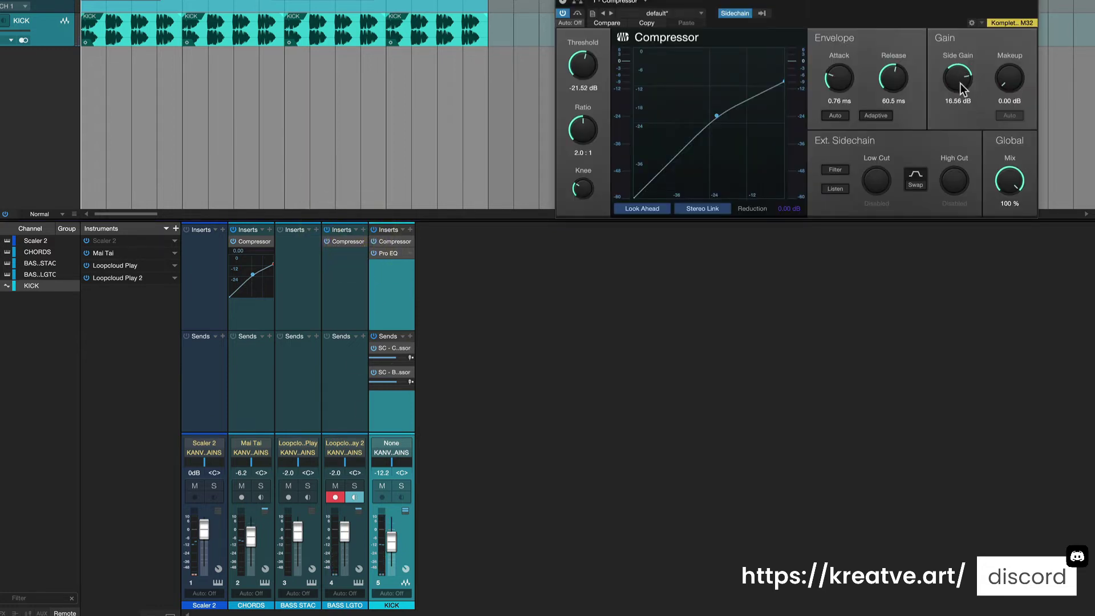
pyautogui.moveTo(963, 89)
pyautogui.mouseDown()
pyautogui.moveTo(965, 56)
pyautogui.moveTo(955, 106)
pyautogui.moveTo(955, 79)
pyautogui.moveTo(955, 90)
pyautogui.mouseUp()
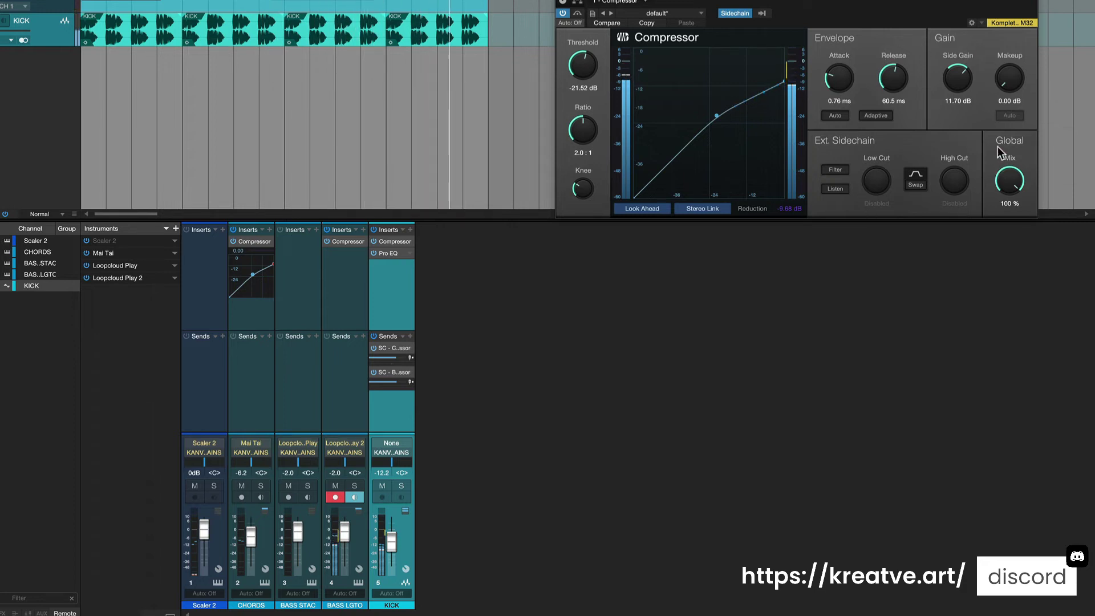
pyautogui.click(880, 90)
pyautogui.moveTo(949, 181); pyautogui.dragTo(952, 126)
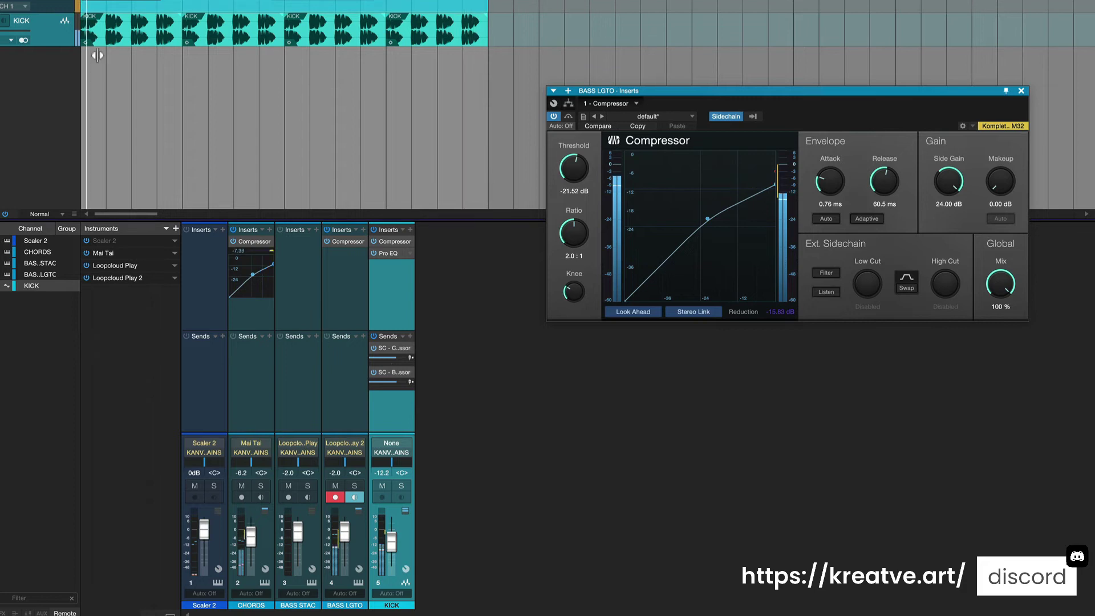
# Step: Make both KICK sidechain sends pre-fader and fine-tune the chords send's level
pyautogui.click(406, 357)
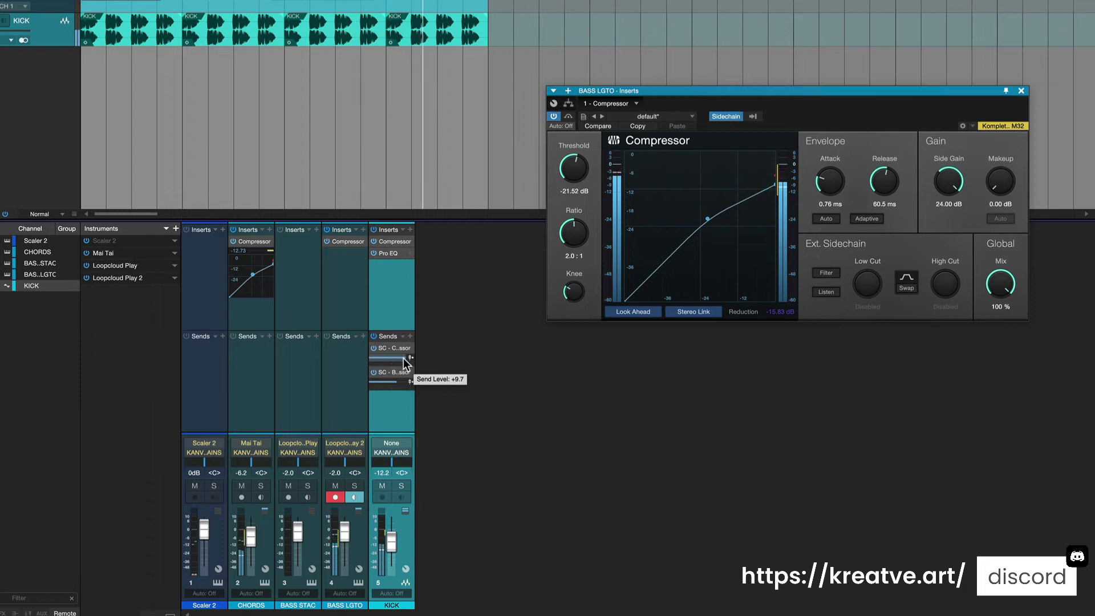
pyautogui.click(403, 358)
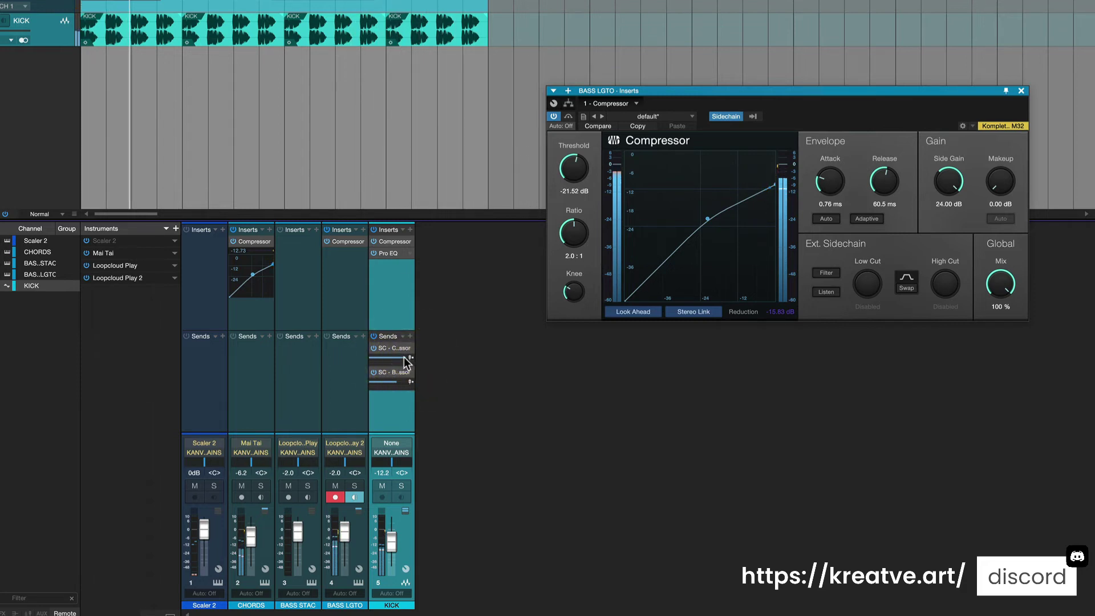
pyautogui.click(410, 360)
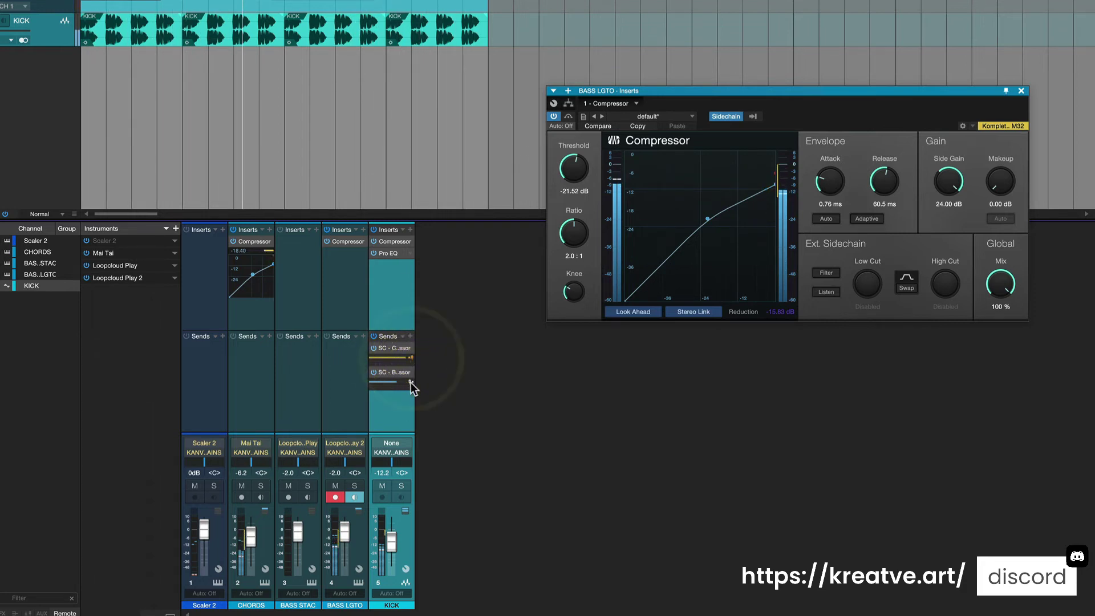
pyautogui.click(410, 383)
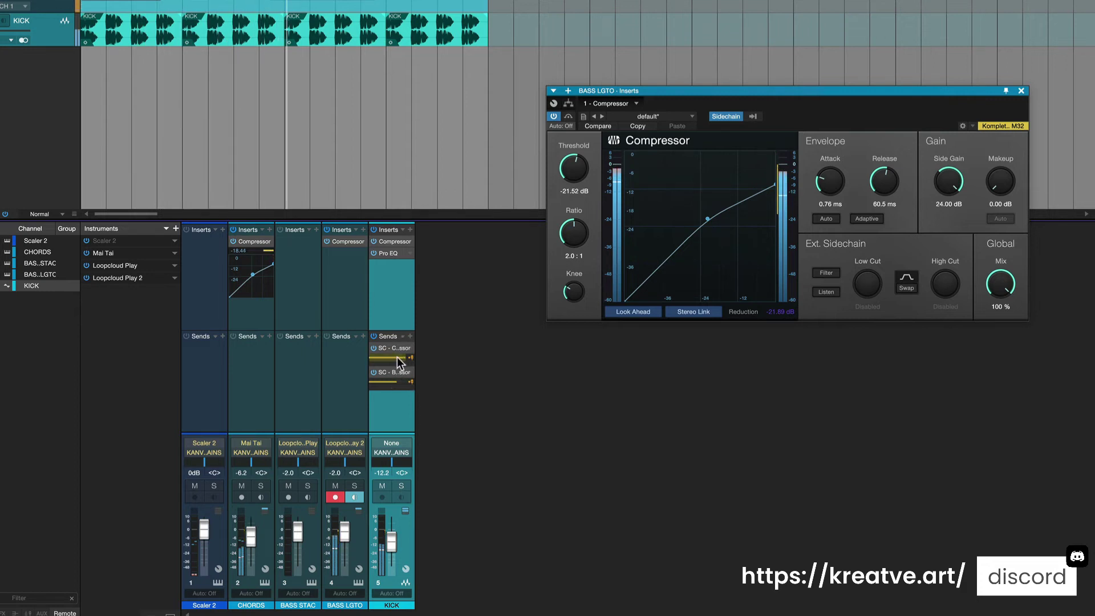
pyautogui.moveTo(397, 357); pyautogui.dragTo(346, 433)
pyautogui.moveTo(386, 400); pyautogui.dragTo(399, 366)
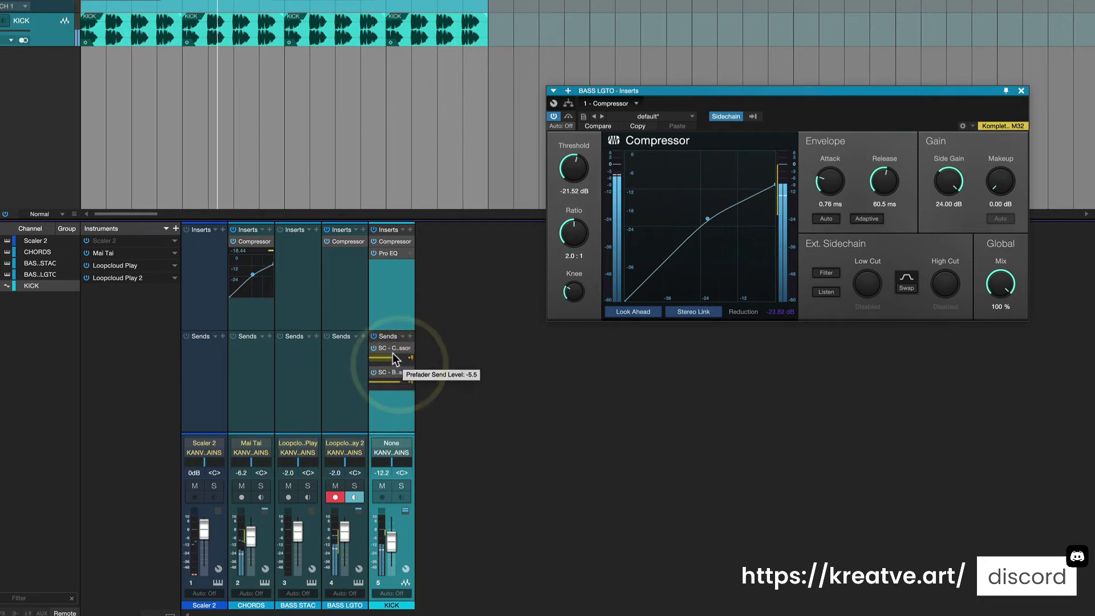
# Step: Show the KICK channel's compressor and pull the KICK fader fully down to -oo
pyautogui.click(397, 328)
pyautogui.click(397, 355)
pyautogui.click(399, 542)
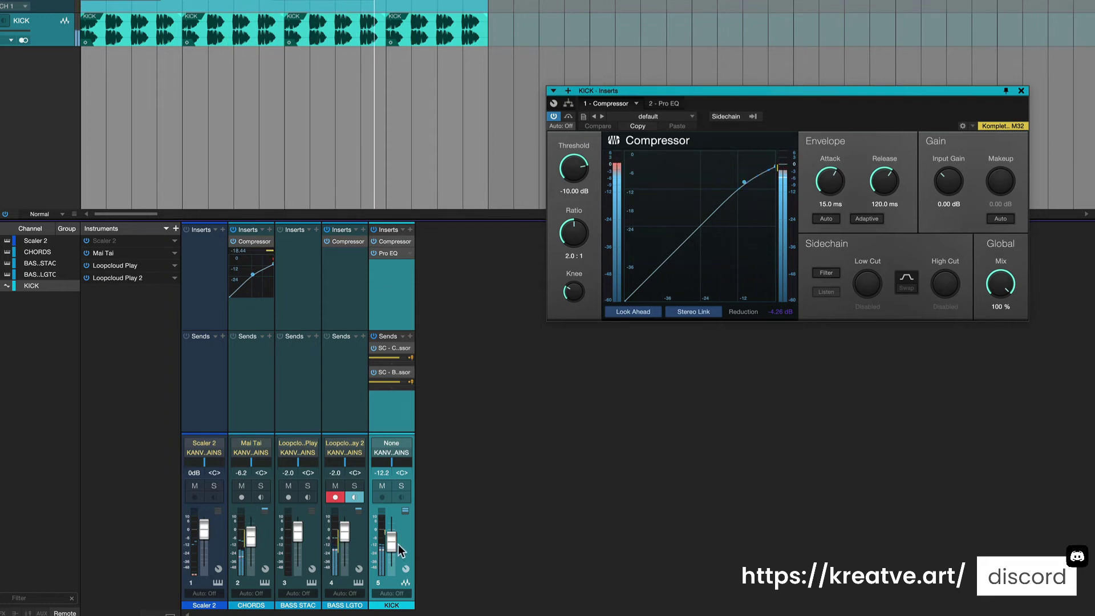
pyautogui.moveTo(395, 537); pyautogui.dragTo(395, 550)
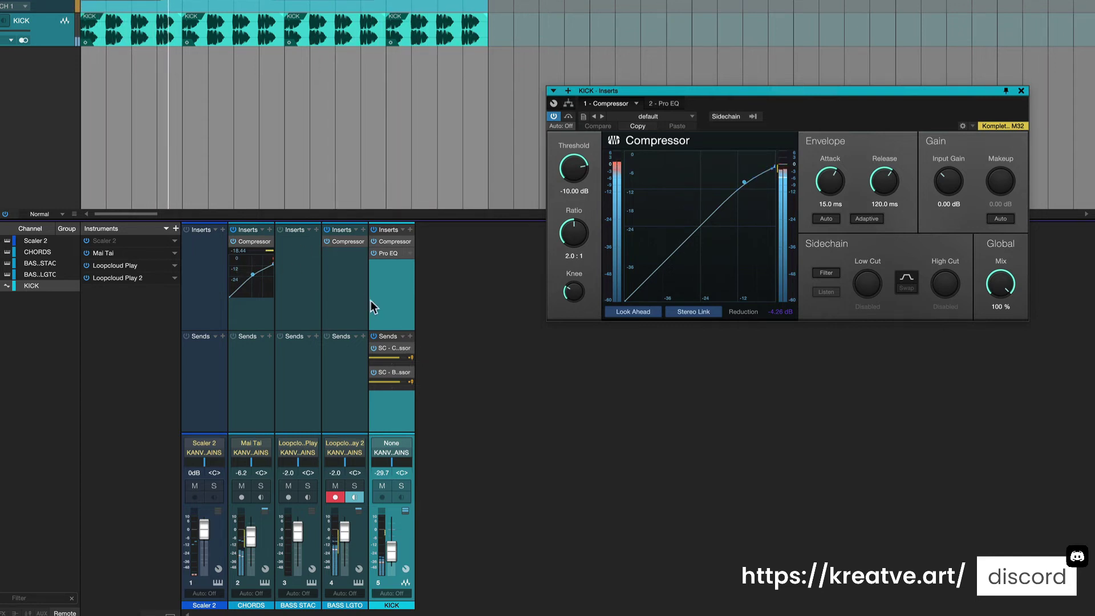
pyautogui.click(404, 358)
pyautogui.moveTo(391, 552)
pyautogui.mouseDown()
pyautogui.moveTo(391, 535)
pyautogui.moveTo(395, 571)
pyautogui.mouseUp()
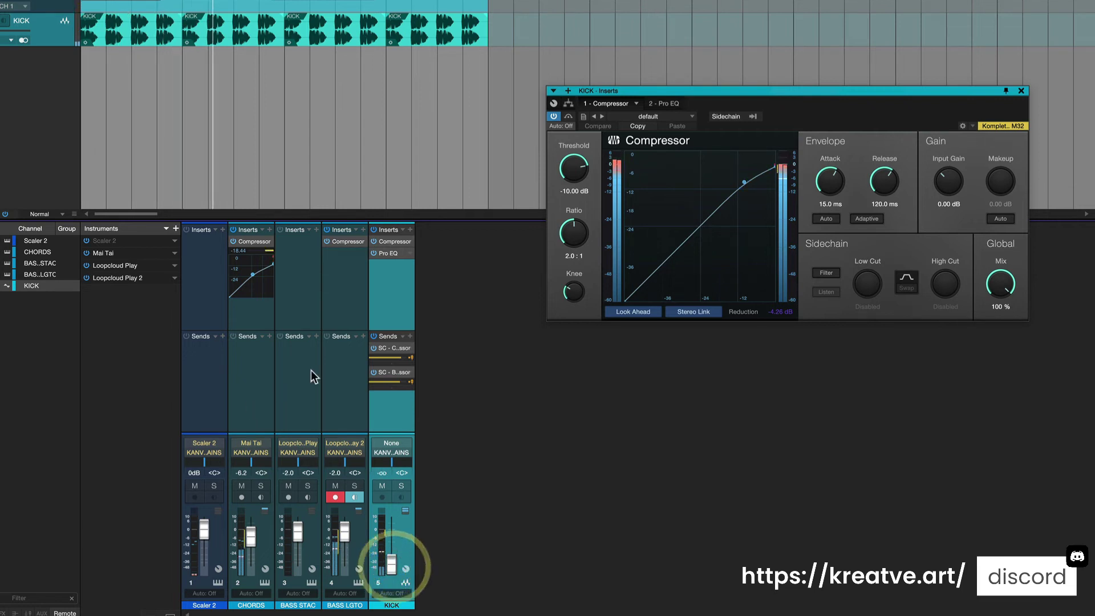
# Step: Compare the BASS LGTO and CHORDS compressors, ending on CHORDS, then stop playback
pyautogui.click(347, 243)
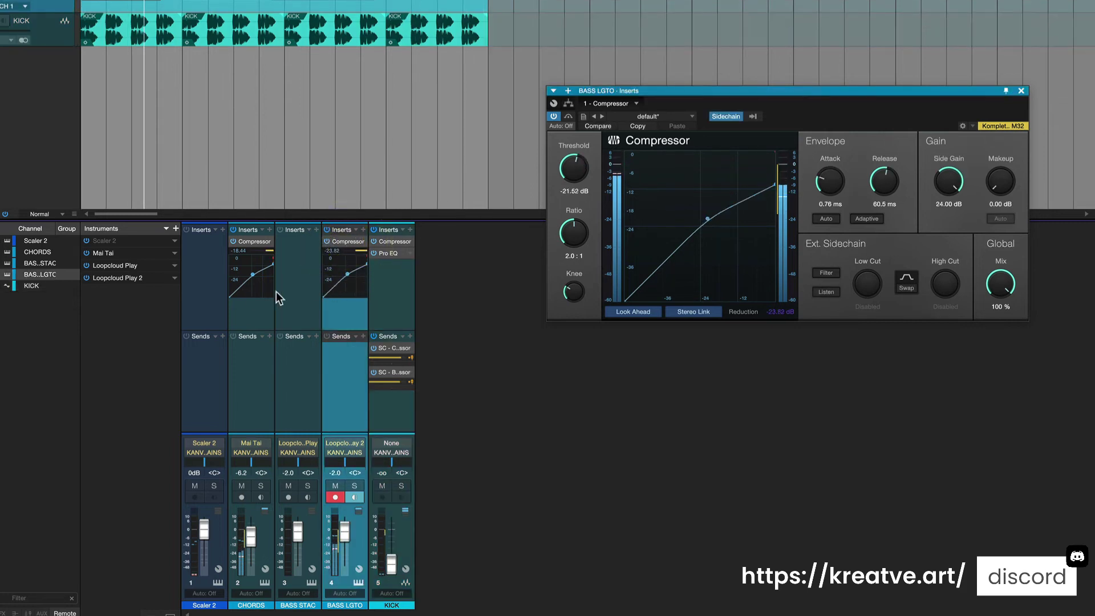
pyautogui.click(256, 241)
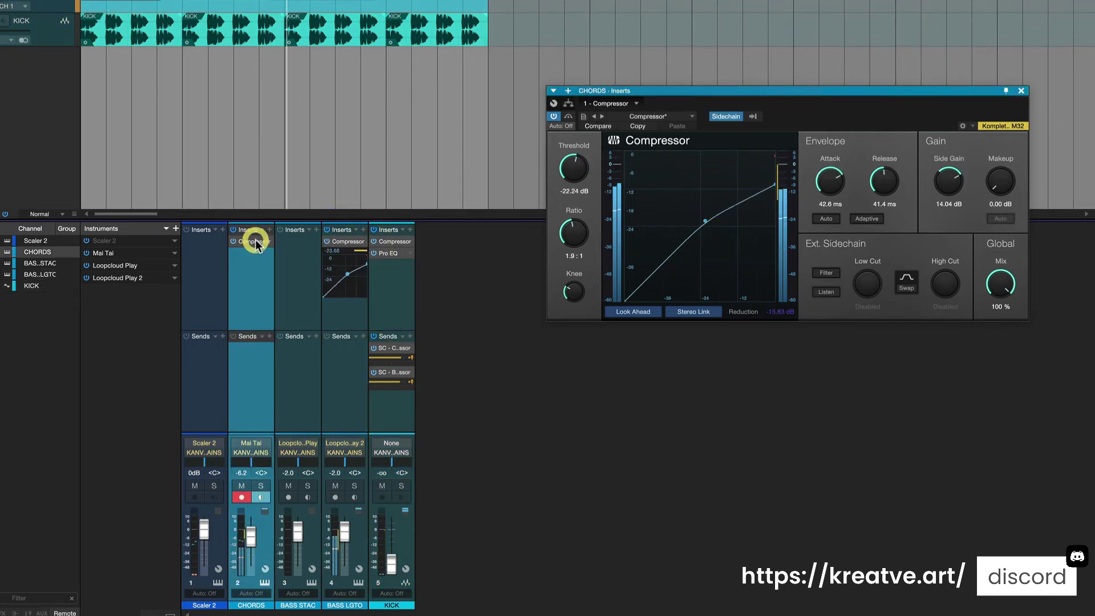
pyautogui.click(349, 242)
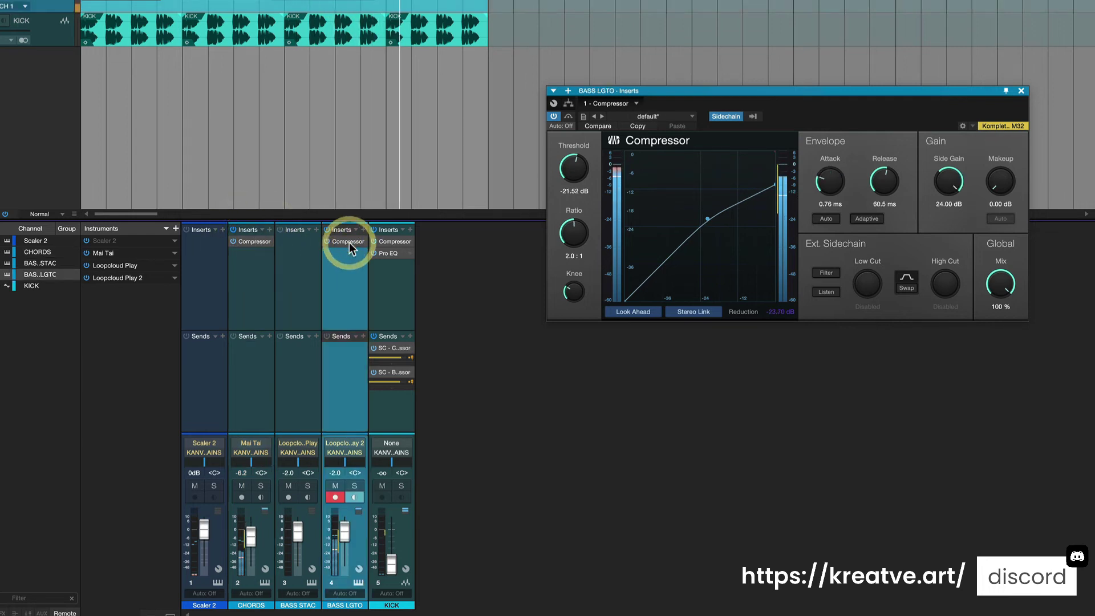
pyautogui.click(252, 241)
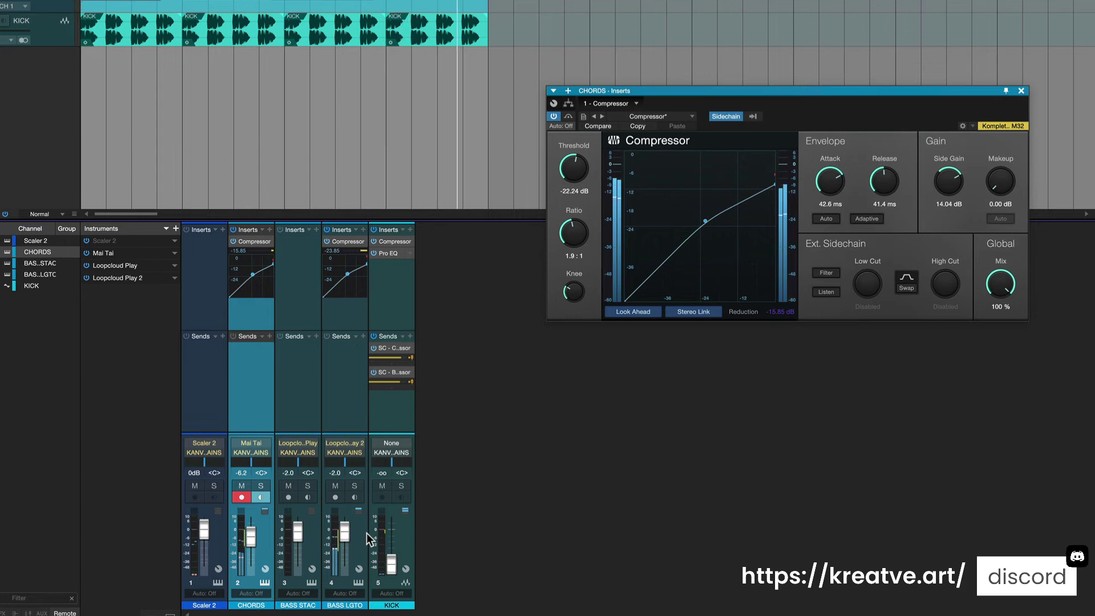
pyautogui.press('space')
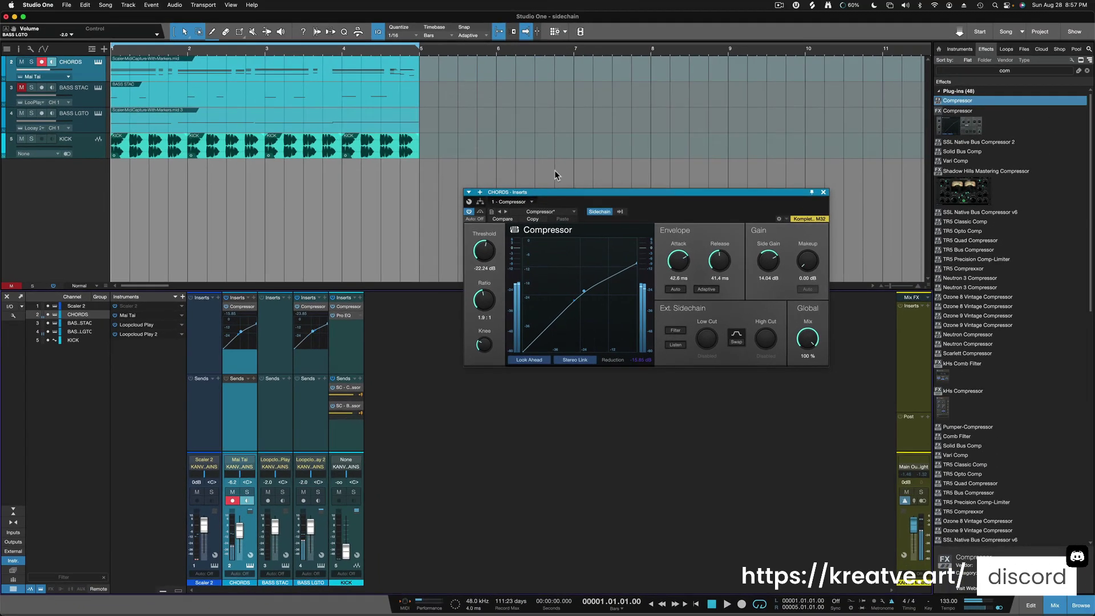
# Step: Close the kick compressor editor, then shift and delete kick events around bar 1
pyautogui.click(94, 158)
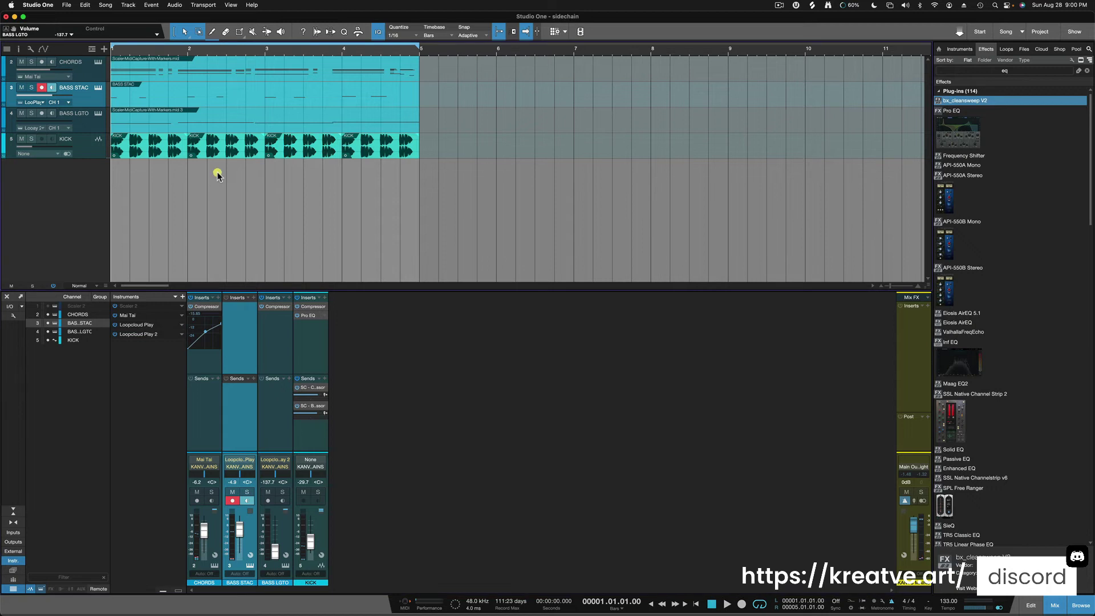
pyautogui.click(217, 173)
pyautogui.press('e')
pyautogui.press('e')
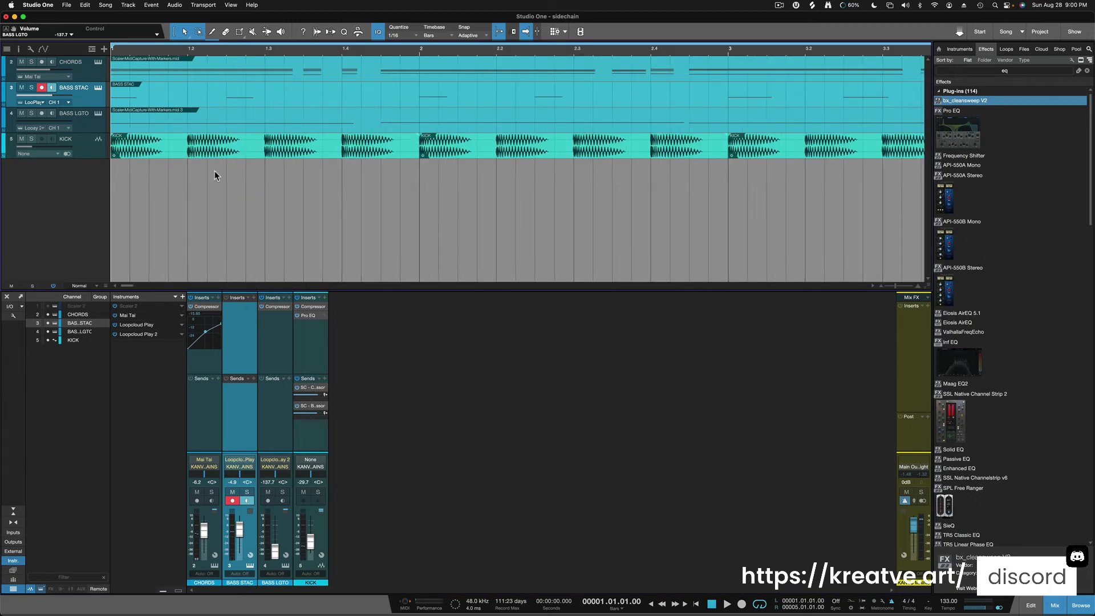
pyautogui.click(189, 150)
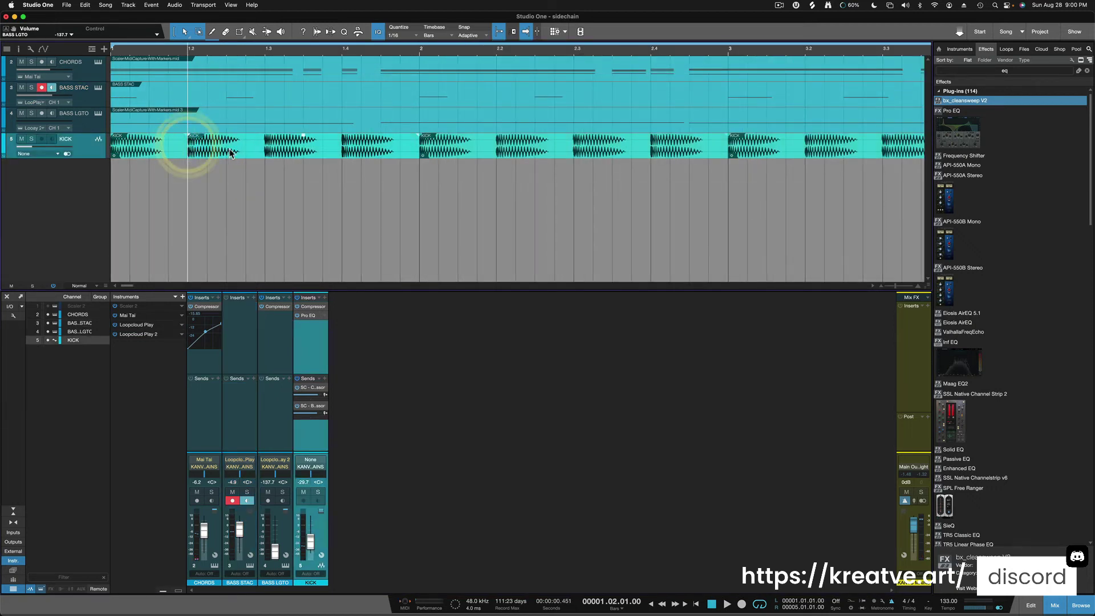
pyautogui.moveTo(224, 152); pyautogui.dragTo(259, 149)
pyautogui.click(305, 143)
pyautogui.press('Delete')
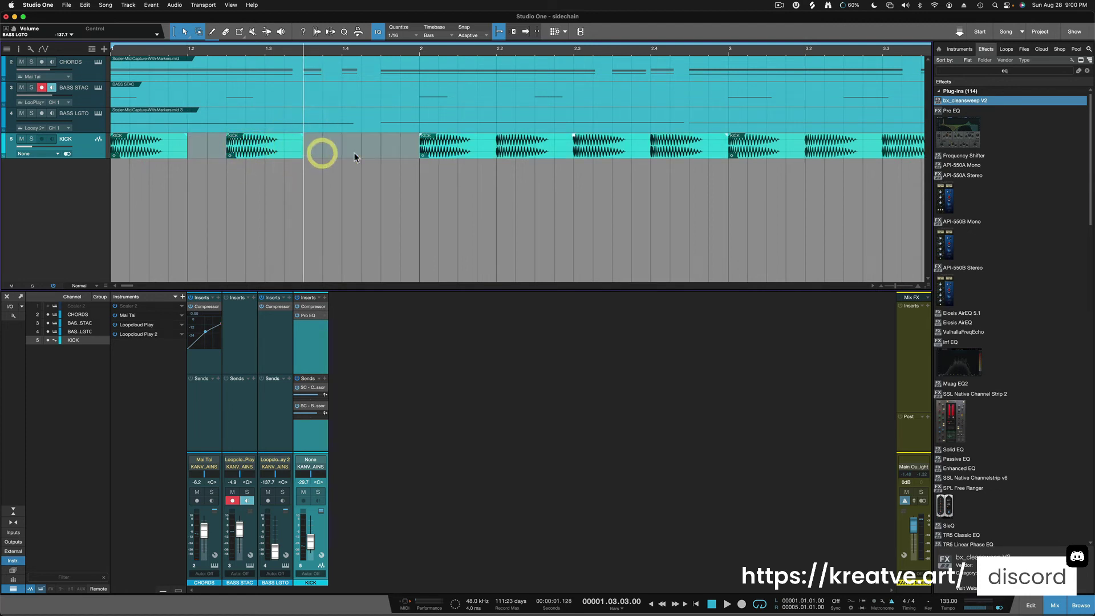
# Step: Delete the later kick events and duplicate the first two hits into bars 2 and 3
pyautogui.click(466, 154)
pyautogui.press('Delete')
pyautogui.press('Delete')
pyautogui.press('w')
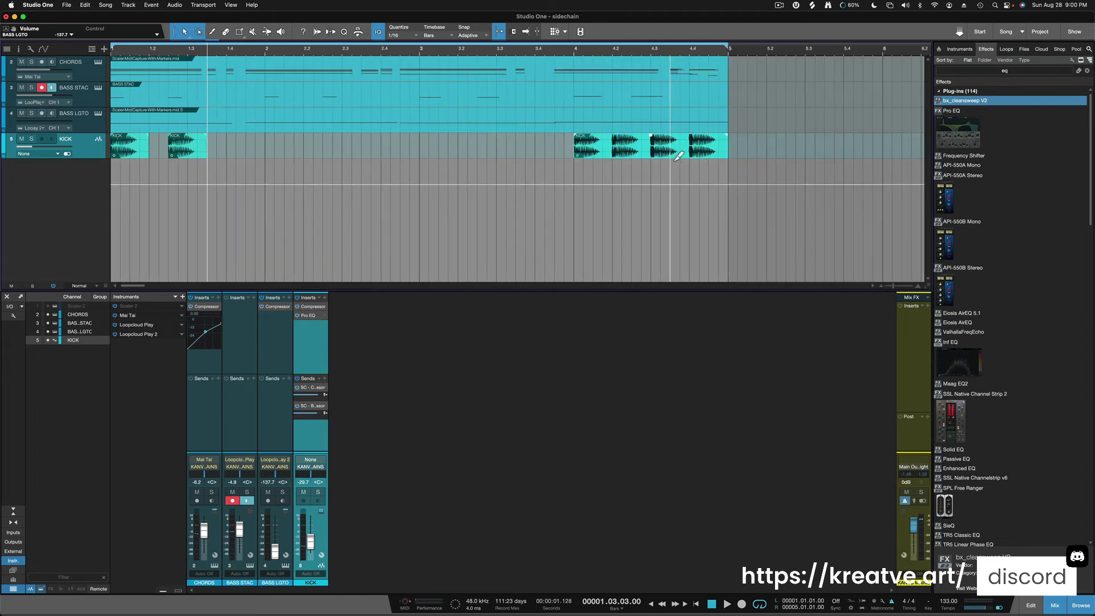
pyautogui.press('Delete')
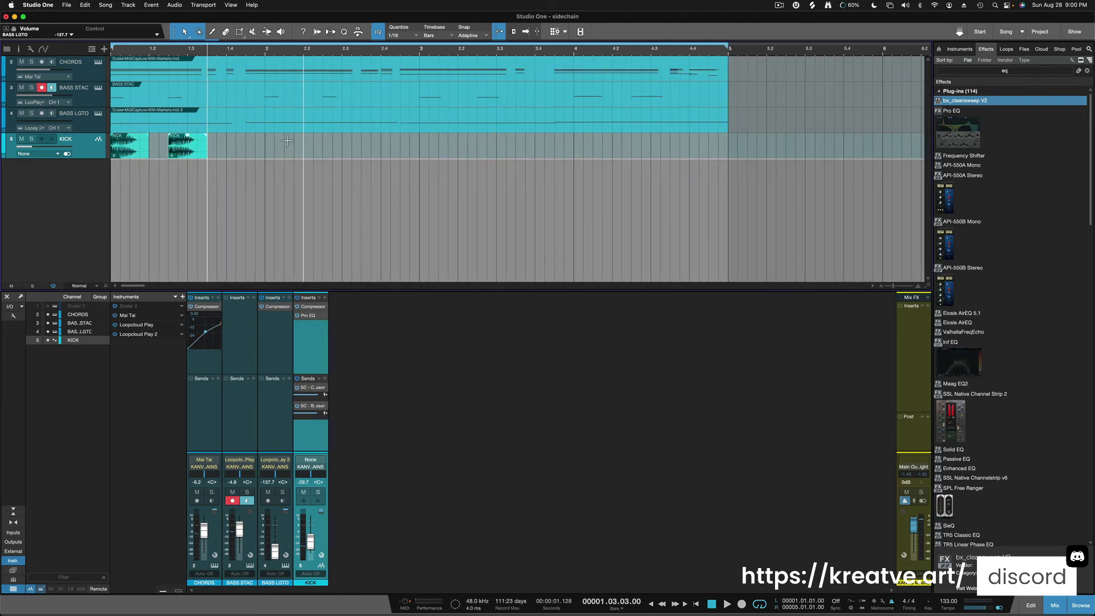
pyautogui.click(145, 148)
pyautogui.press('d')
pyautogui.press('d')
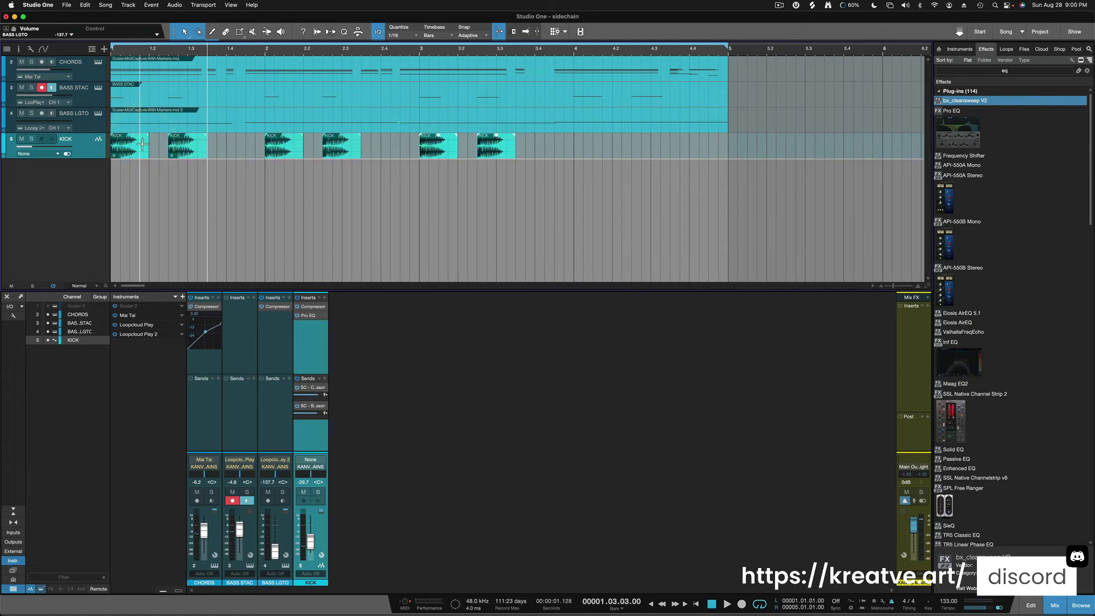
pyautogui.press('d')
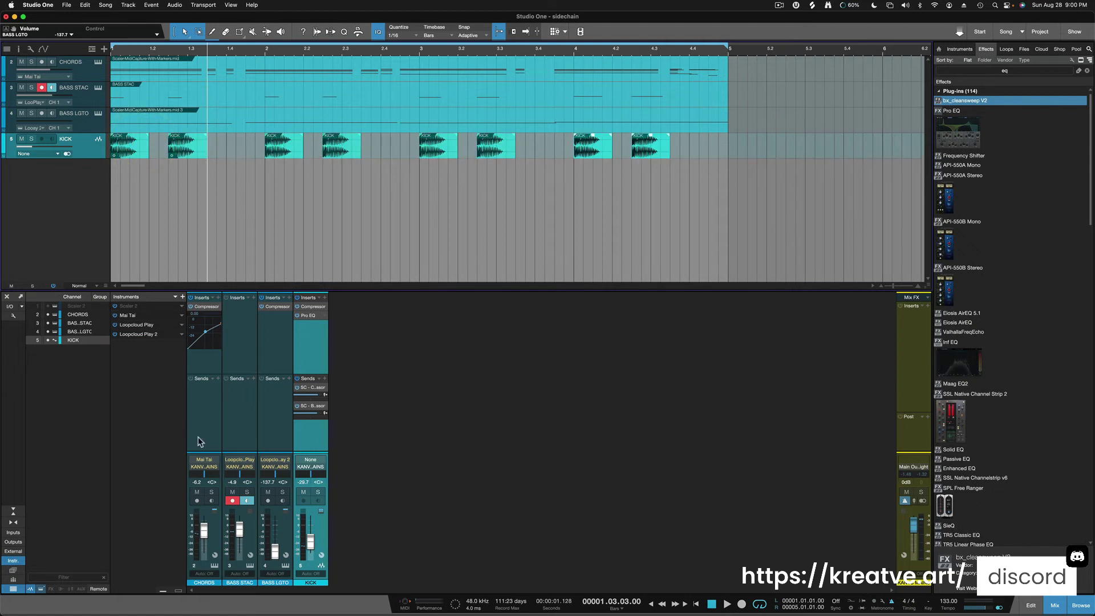
# Step: Raise the KICK fader to -7.5 dB during playback, then insert a Pro EQ on BASS STAC
pyautogui.click(246, 417)
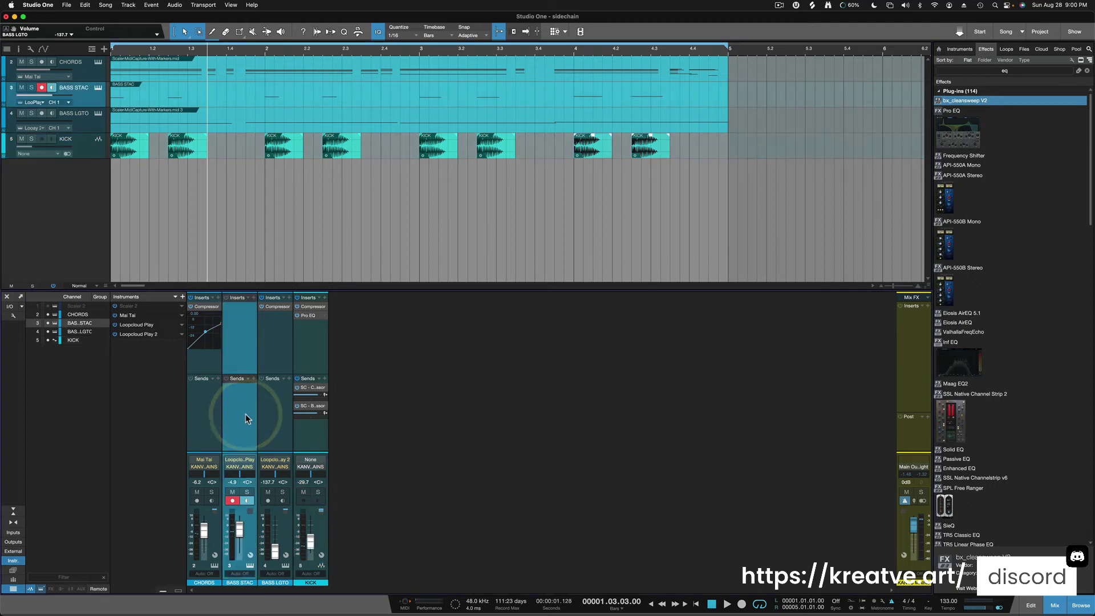
pyautogui.press('space')
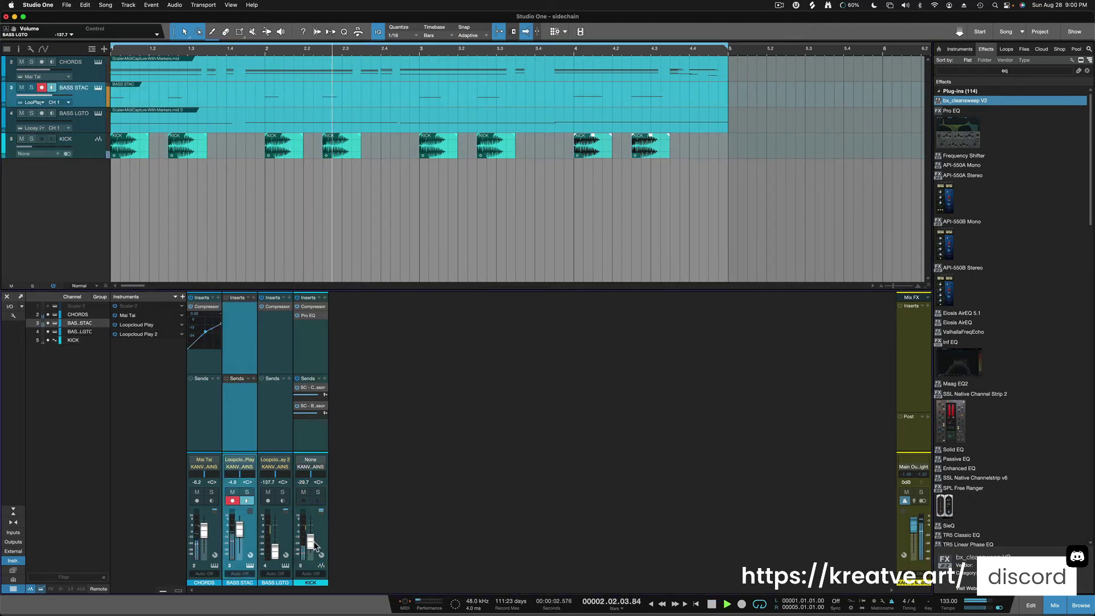
pyautogui.moveTo(311, 545); pyautogui.dragTo(312, 539)
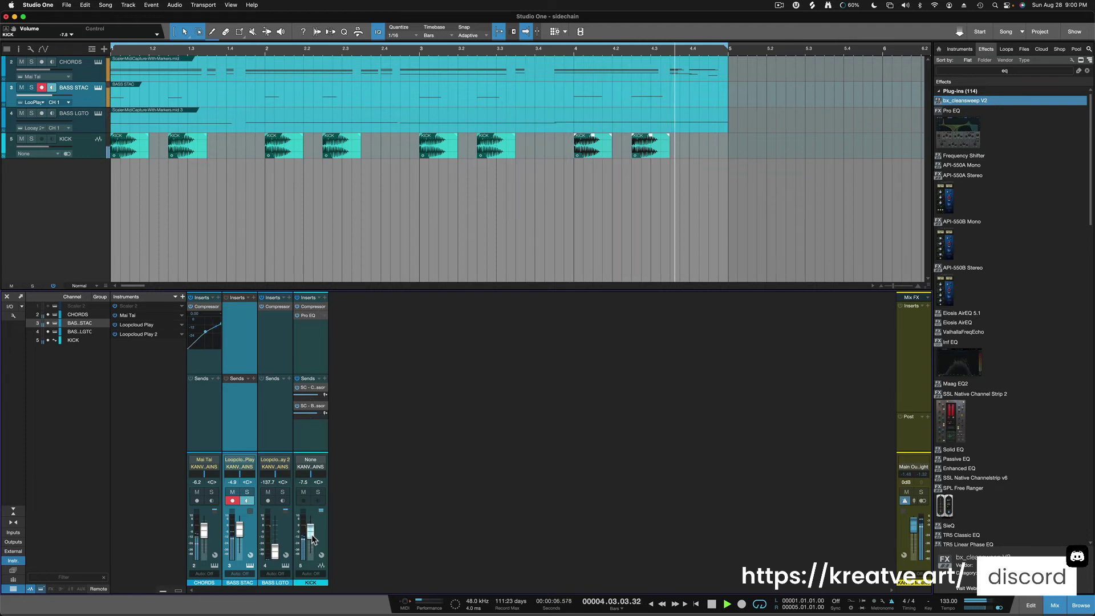
pyautogui.click(312, 539)
pyautogui.press('space')
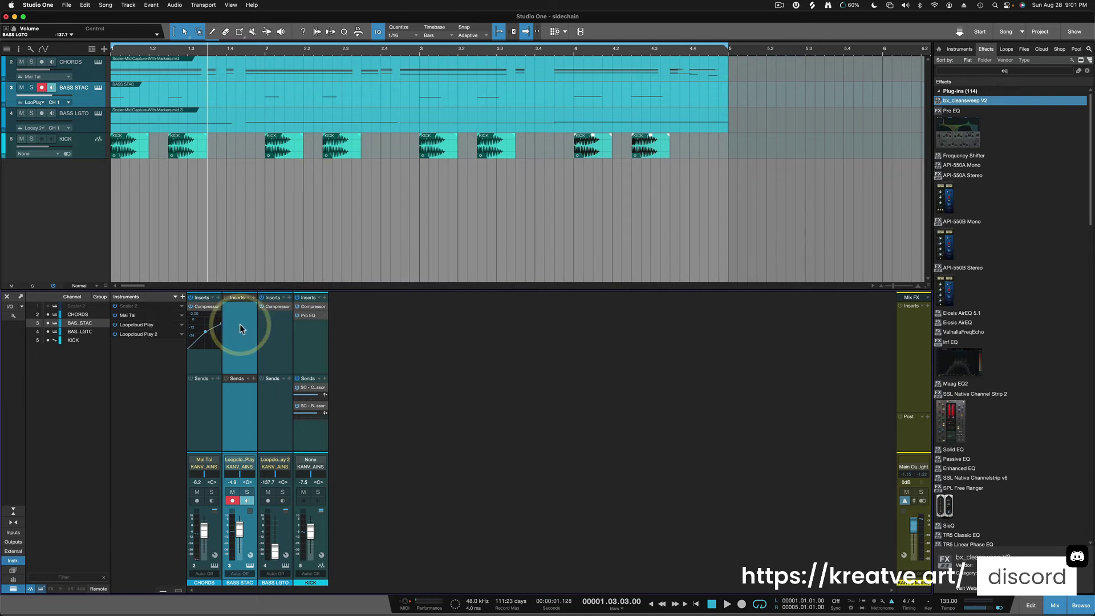
pyautogui.moveTo(977, 148); pyautogui.dragTo(237, 317)
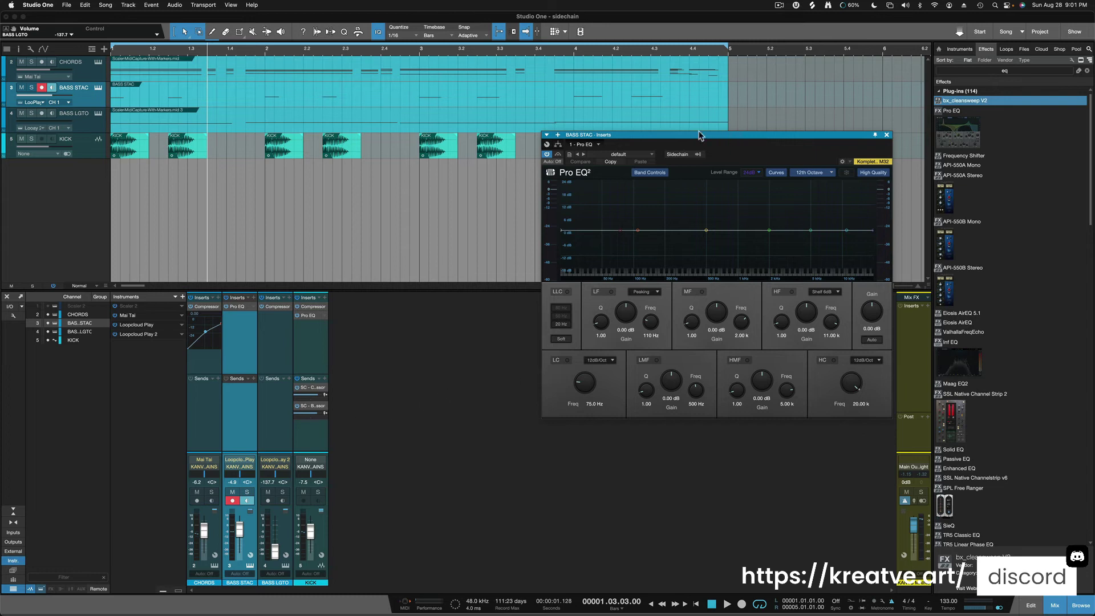
# Step: Set KICK as the sidechain source of the BASS STAC Pro EQ
pyautogui.click(698, 155)
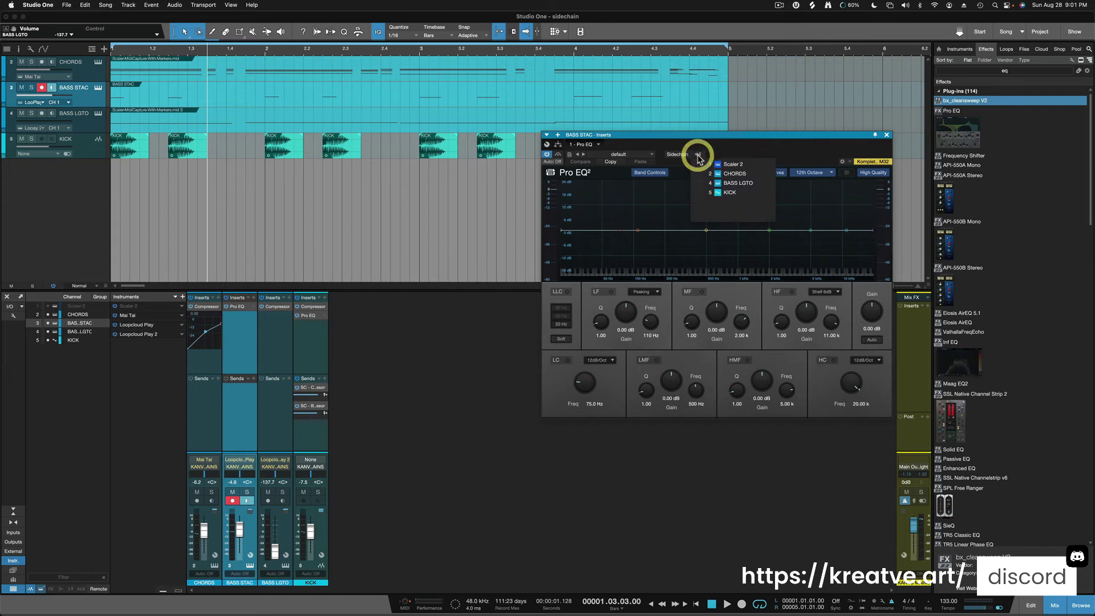
pyautogui.click(698, 192)
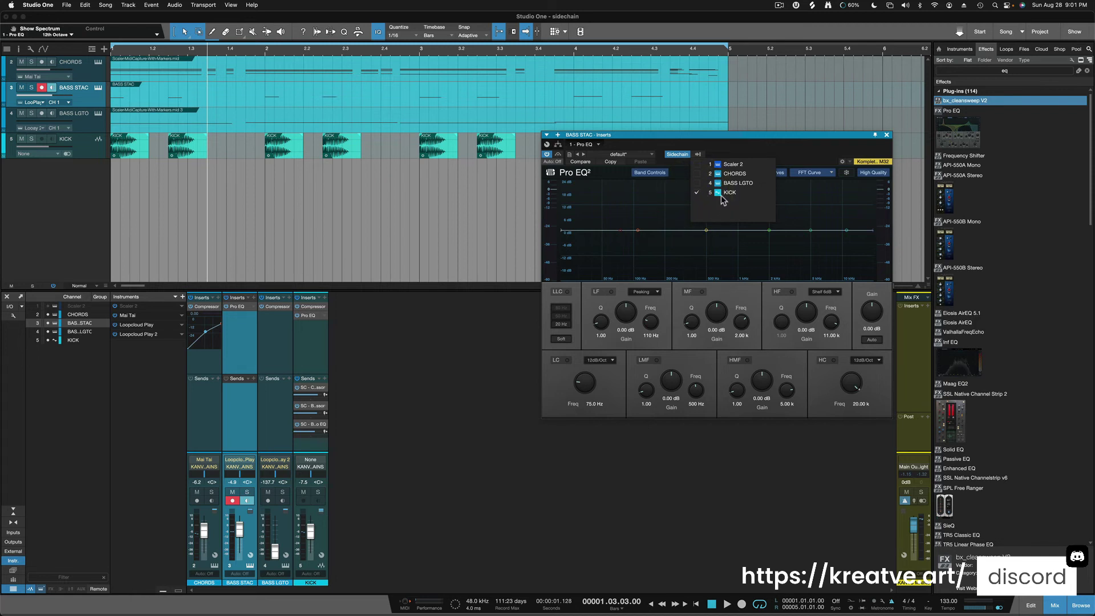
pyautogui.click(788, 151)
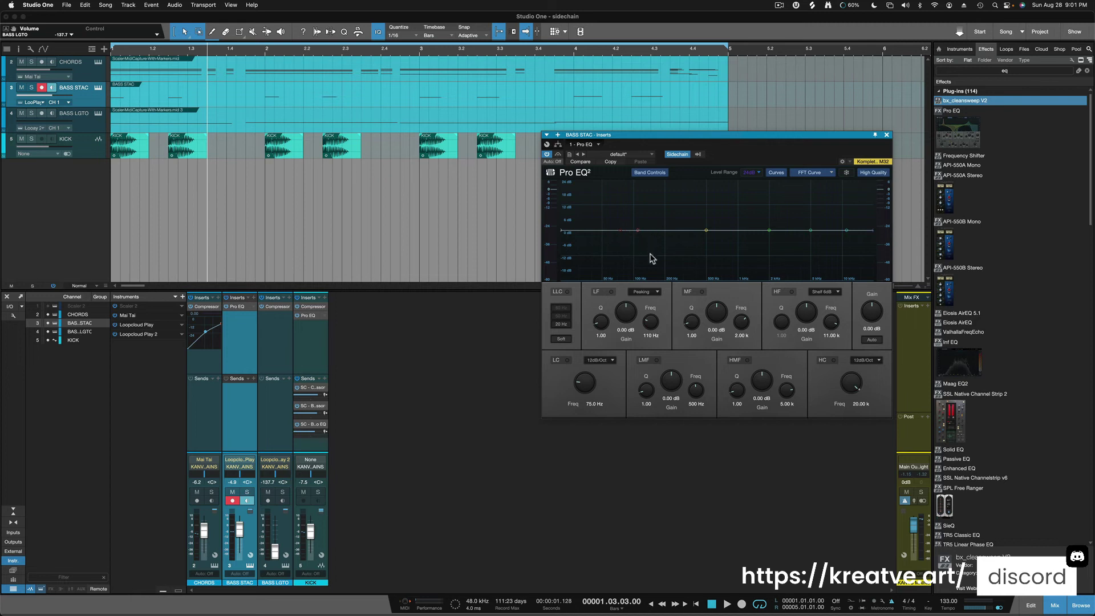
# Step: During playback, switch the Pro EQ analyzer to FFT Curve and re-enable the KICK sidechain overlay
pyautogui.press('space')
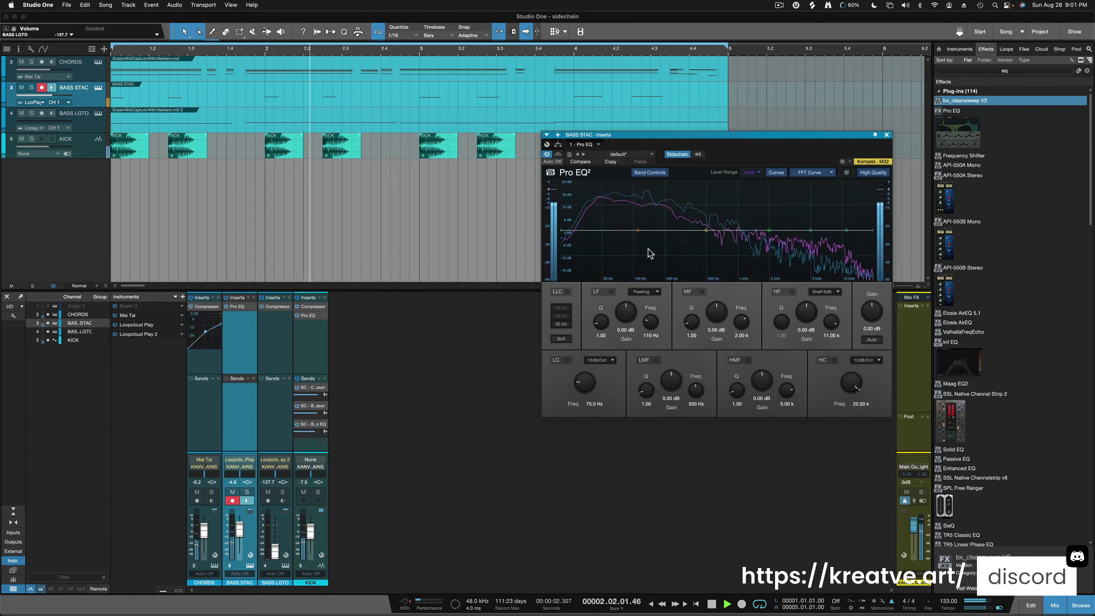
pyautogui.click(678, 155)
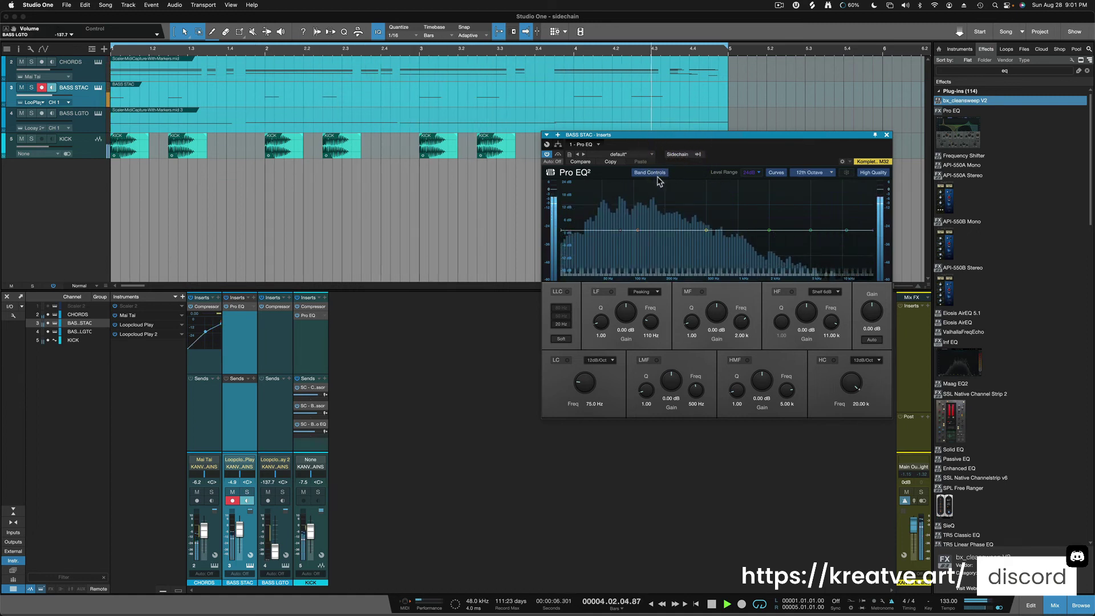
pyautogui.click(812, 172)
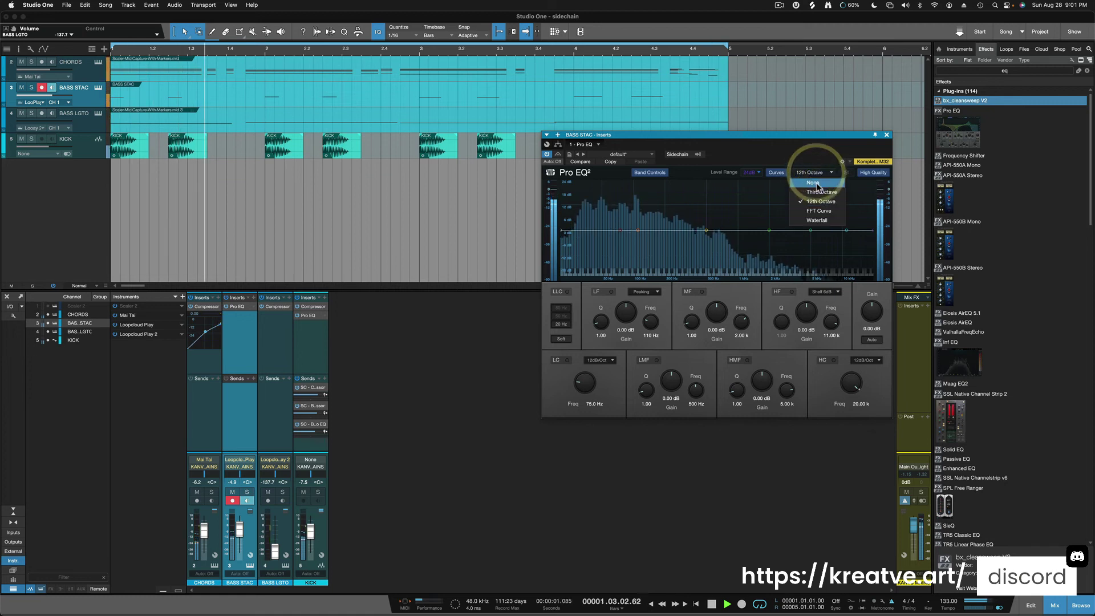
pyautogui.click(819, 192)
pyautogui.click(814, 172)
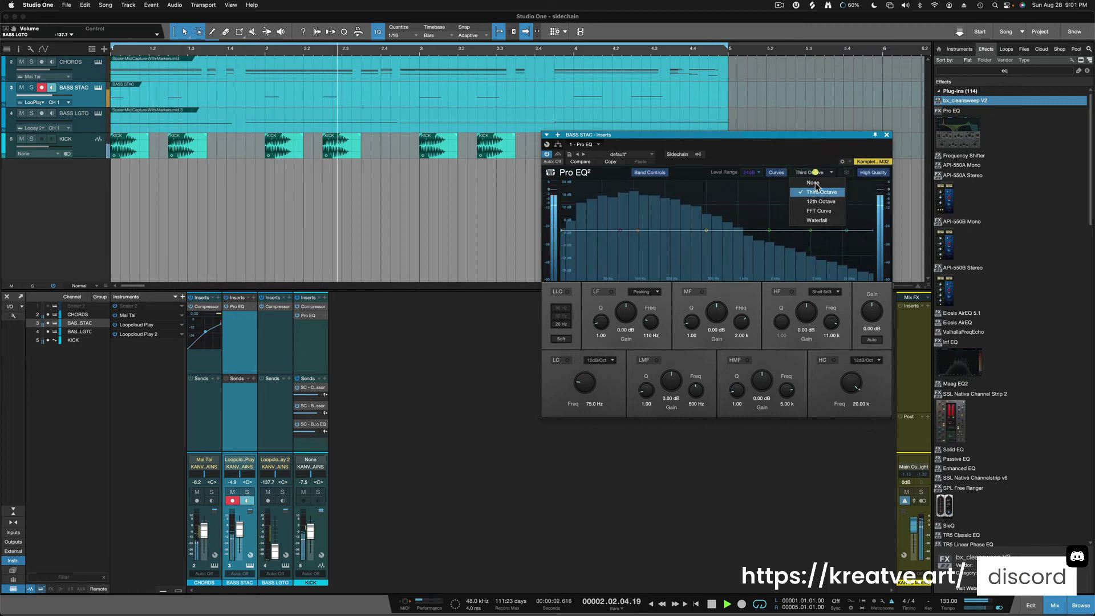
pyautogui.click(817, 211)
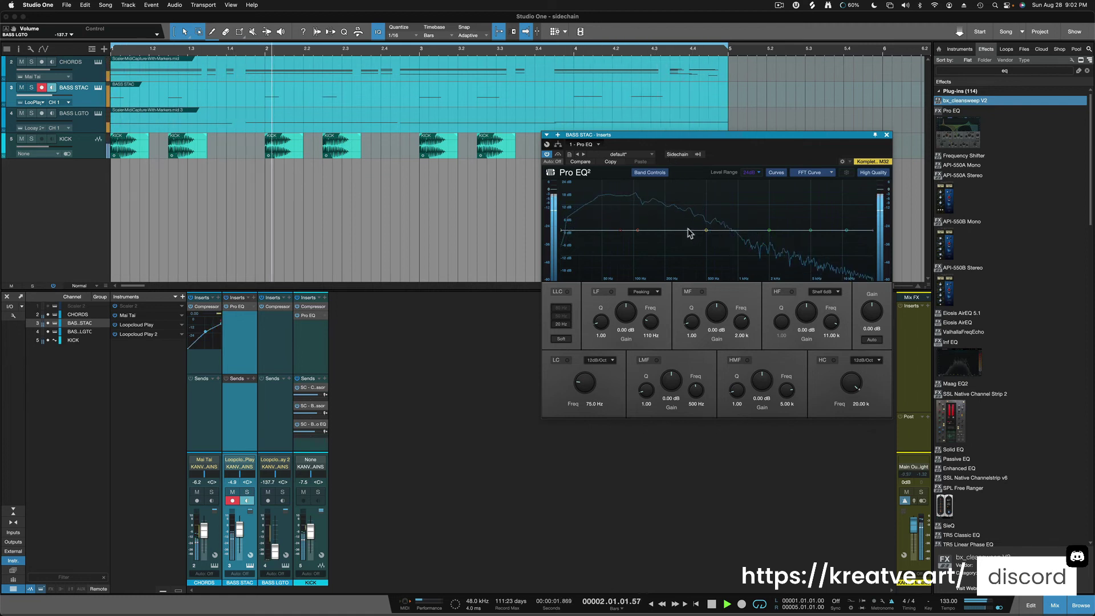
pyautogui.click(682, 154)
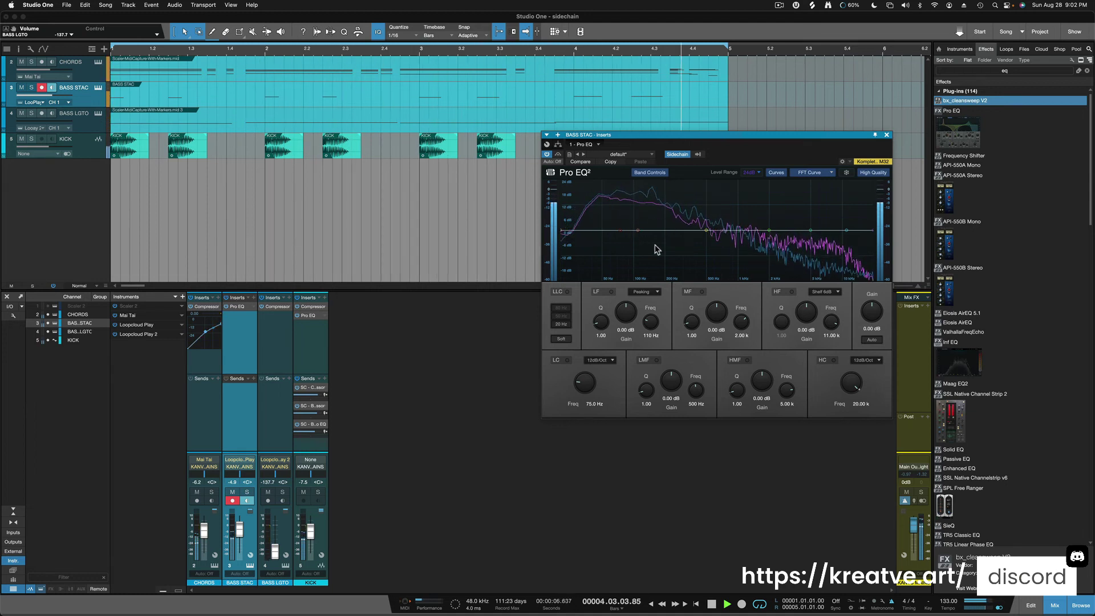
# Step: Cut the bass EQ by -10.9 dB at 81.6 Hz and -11.1 dB at 212 Hz; lower KICK to -10.1 dB
pyautogui.moveTo(638, 231); pyautogui.dragTo(639, 253)
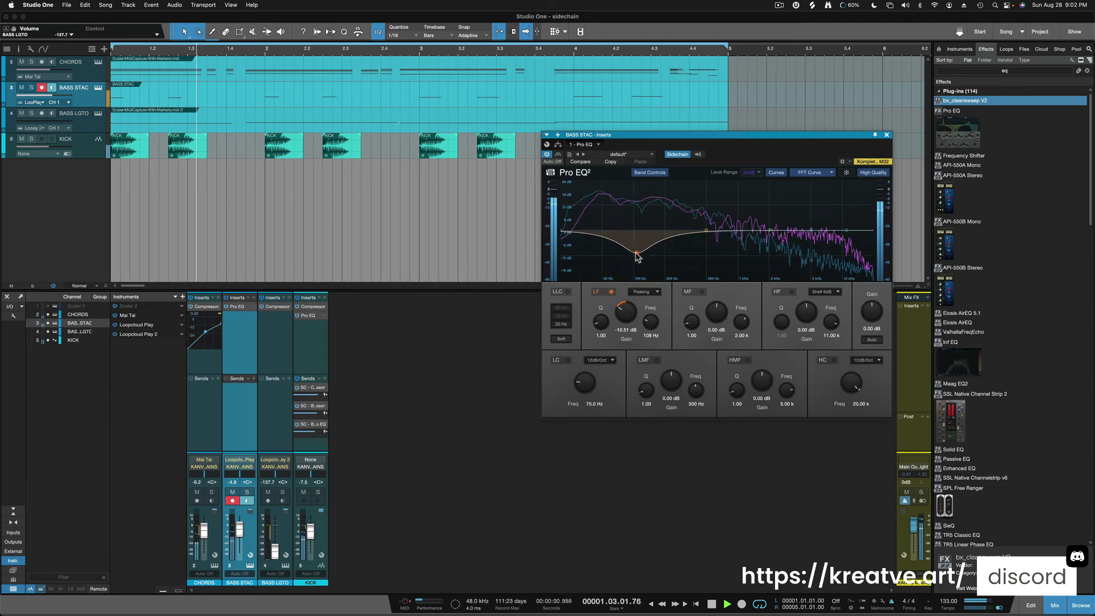
pyautogui.moveTo(637, 256); pyautogui.dragTo(625, 254)
pyautogui.moveTo(706, 230); pyautogui.dragTo(668, 257)
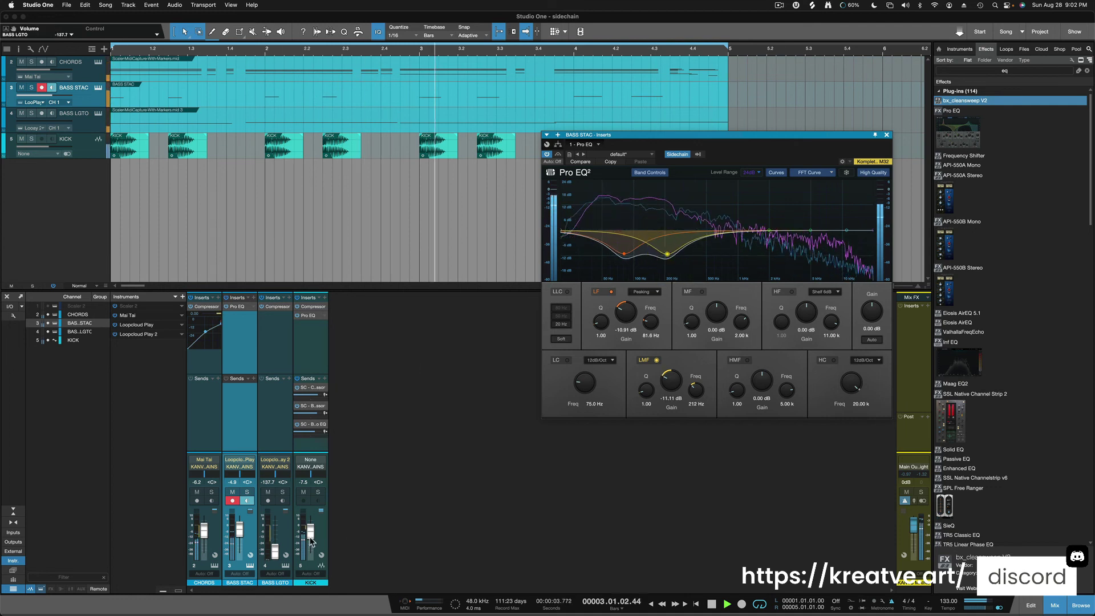
pyautogui.scroll(-3, 312, 540)
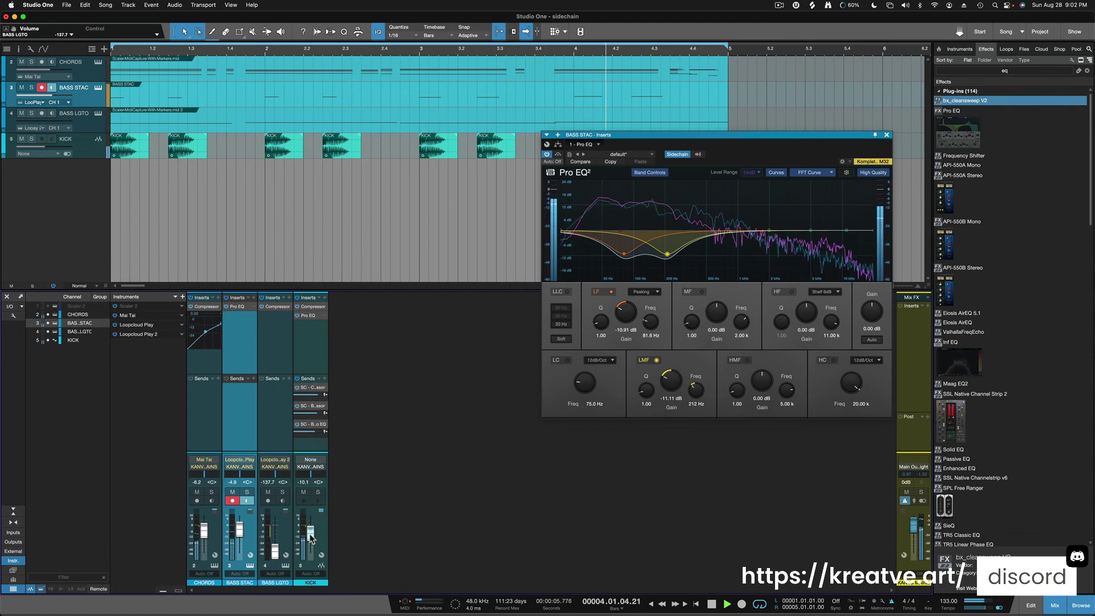
pyautogui.click(311, 537)
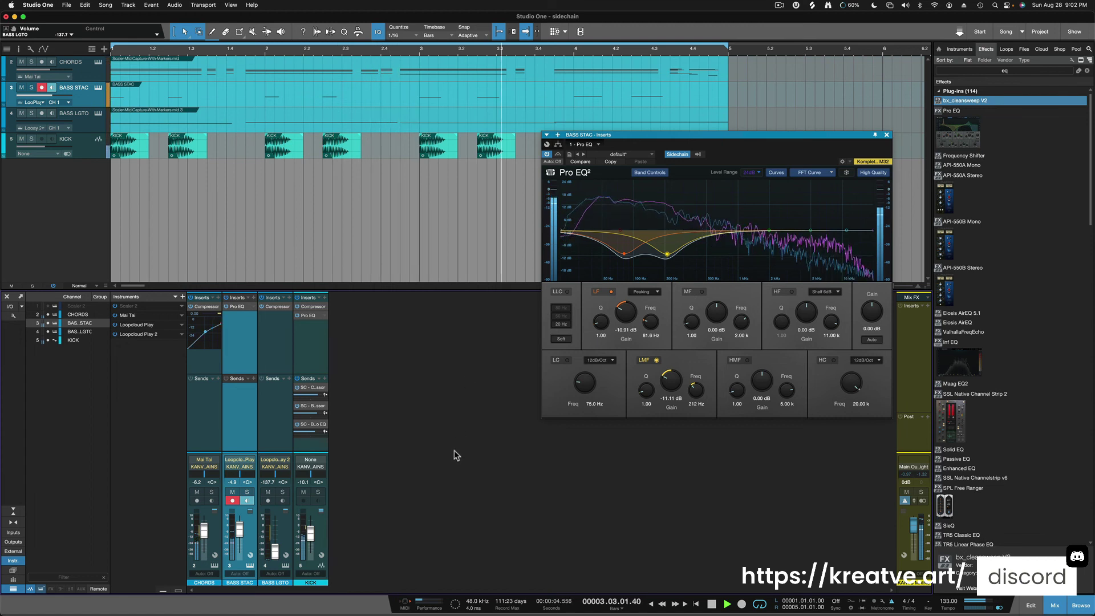
# Step: Stop playback and display the Pro EQ sidechain source list, with KICK ticked
pyautogui.press('space')
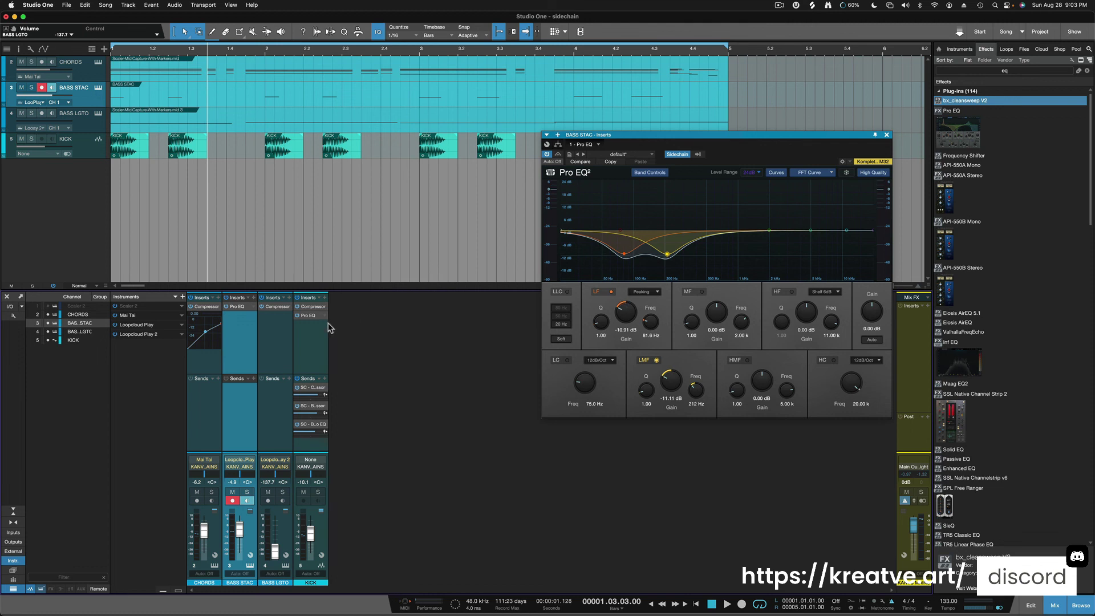
pyautogui.click(246, 331)
pyautogui.click(233, 425)
pyautogui.click(698, 154)
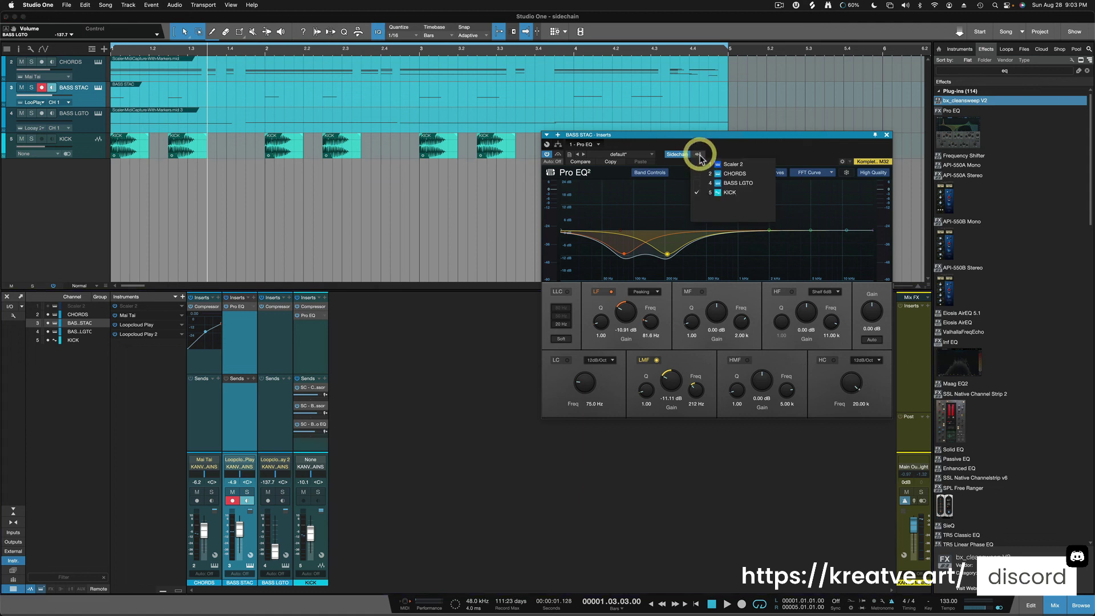